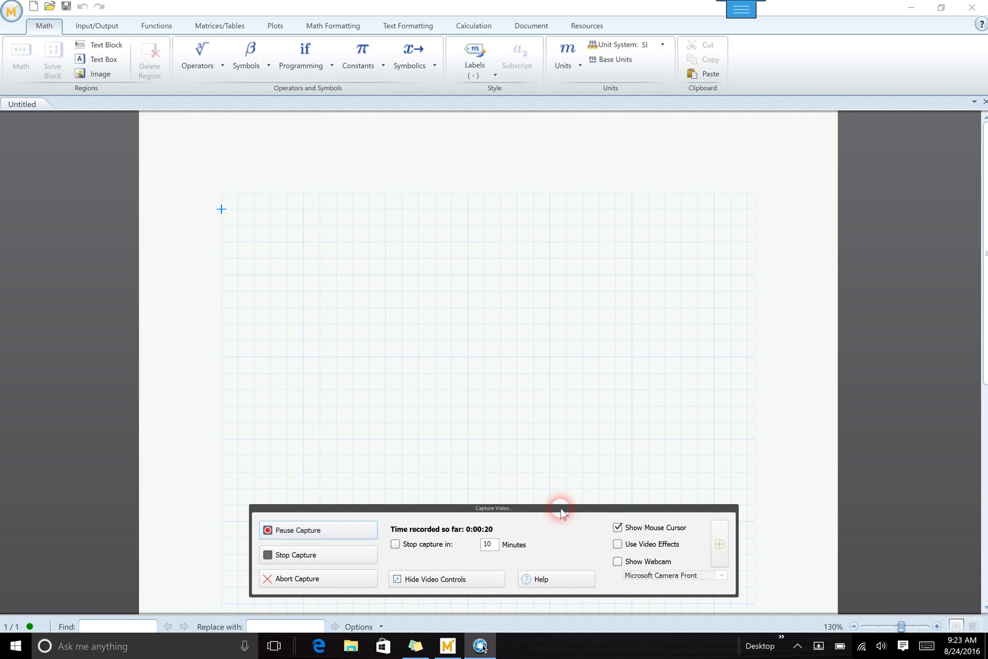
left_click(462, 580)
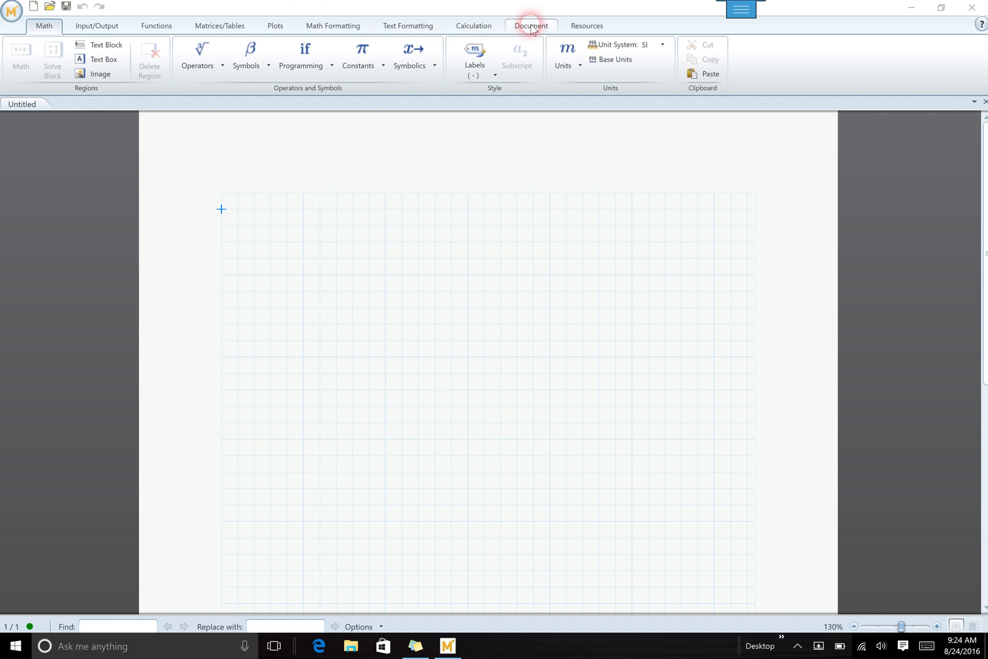
left_click(51, 31)
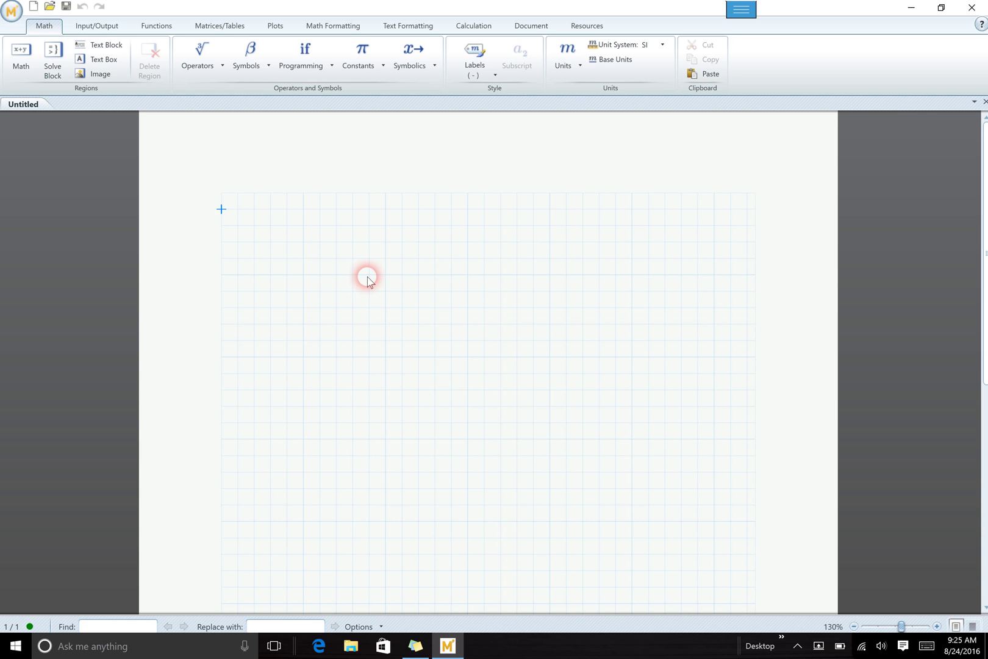
Set the worksheet's page margins to Narrow
left_click(533, 27)
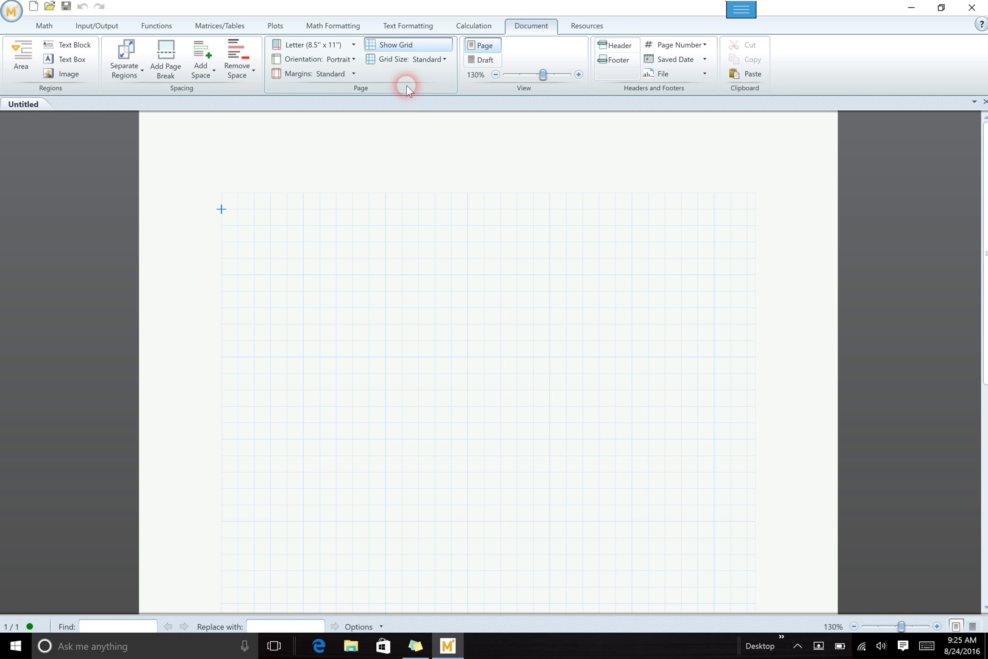
left_click(327, 74)
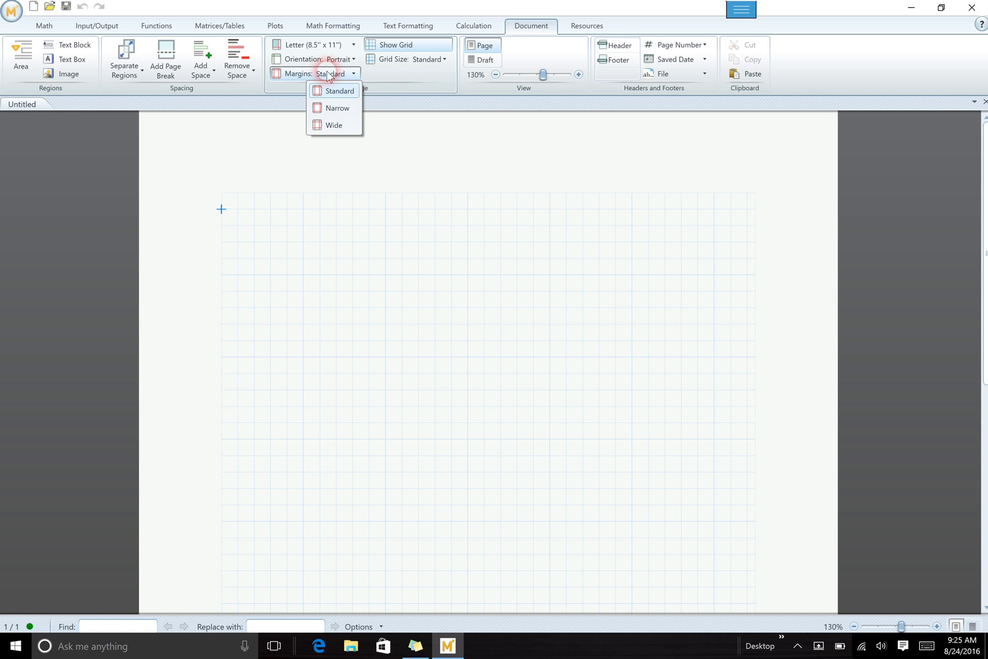
left_click(338, 110)
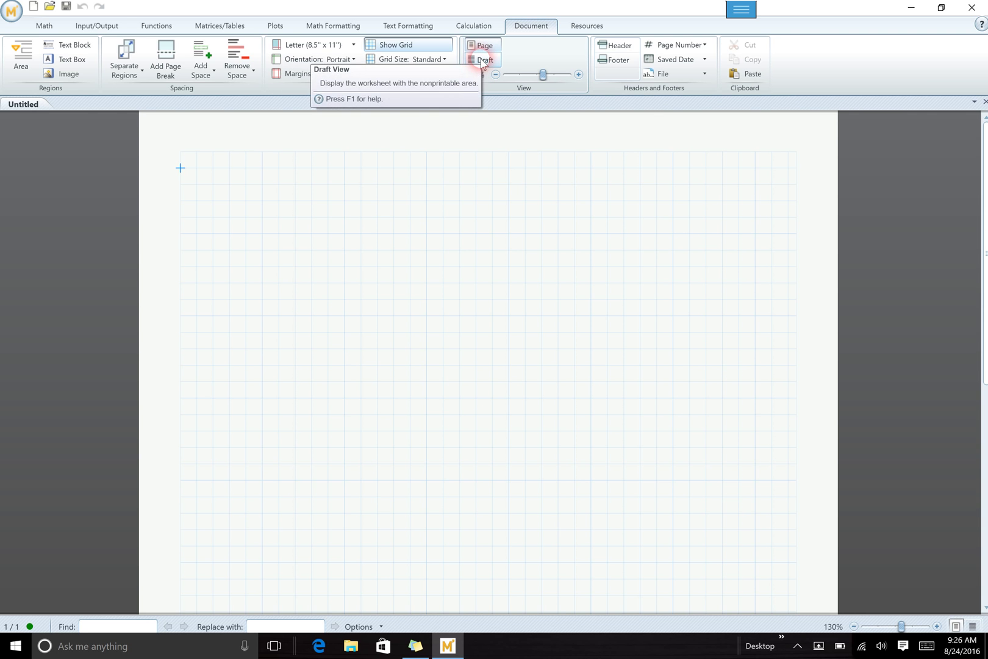
View the worksheet in Draft view and return to Page view
left_click(483, 61)
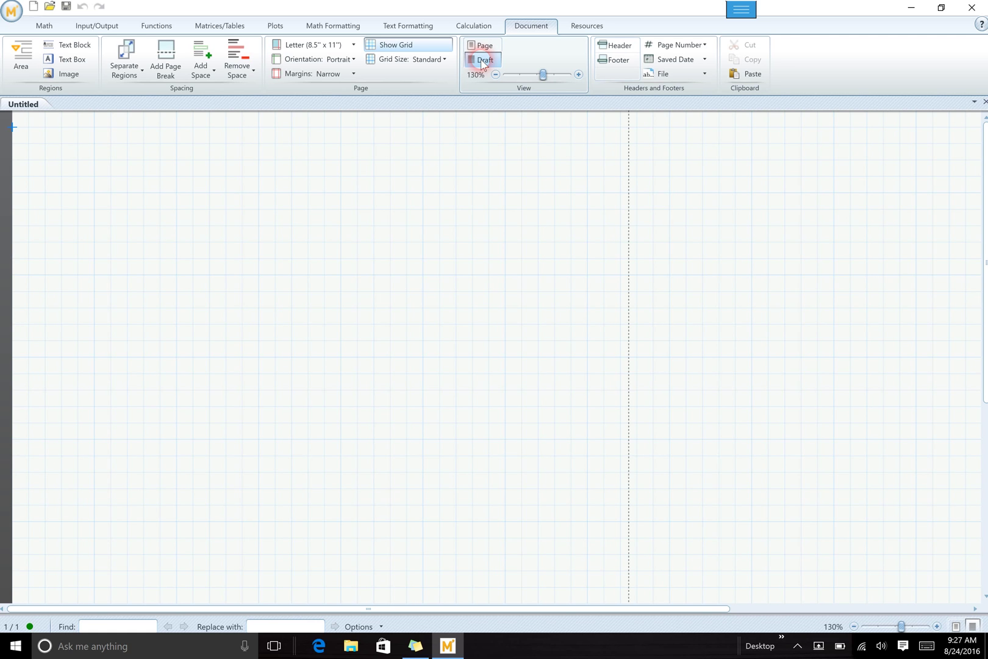
left_click(480, 49)
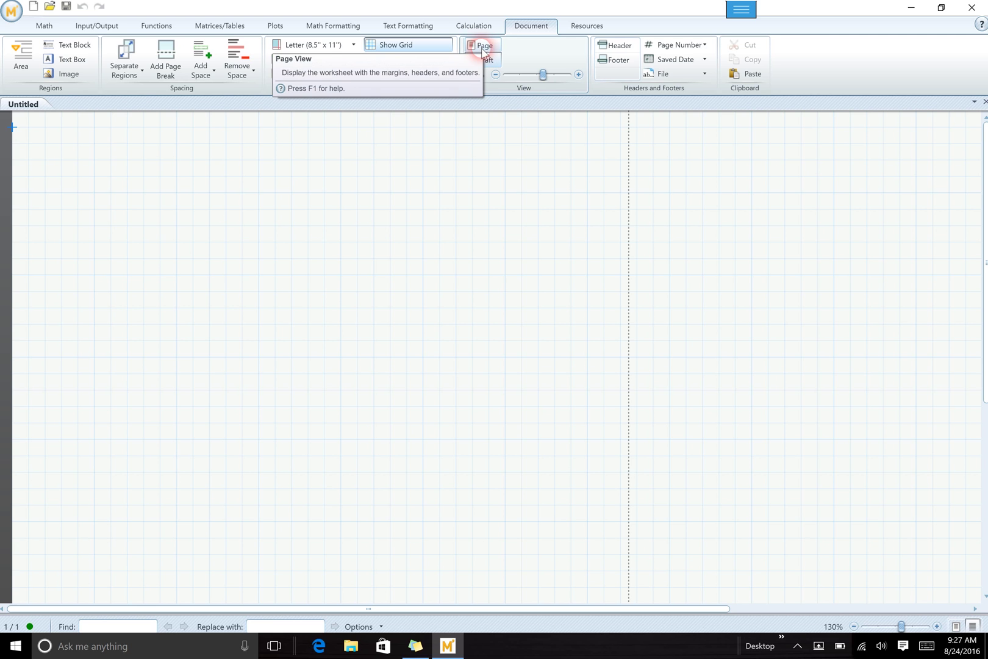
left_click(482, 49)
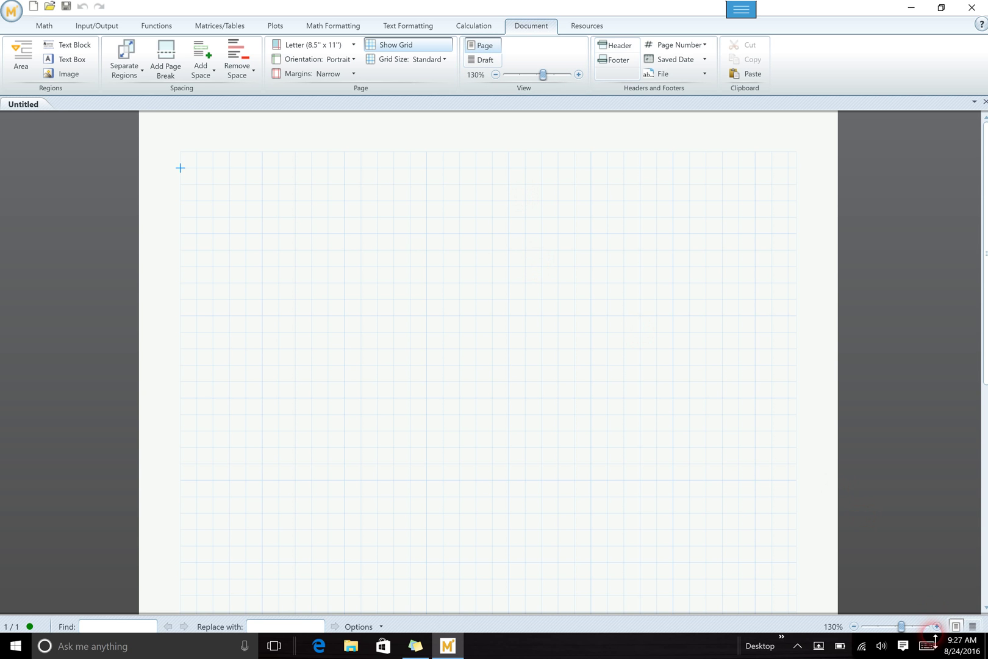
Insert a full-width text block a few grid rows below the upper margin of the page
left_click(936, 627)
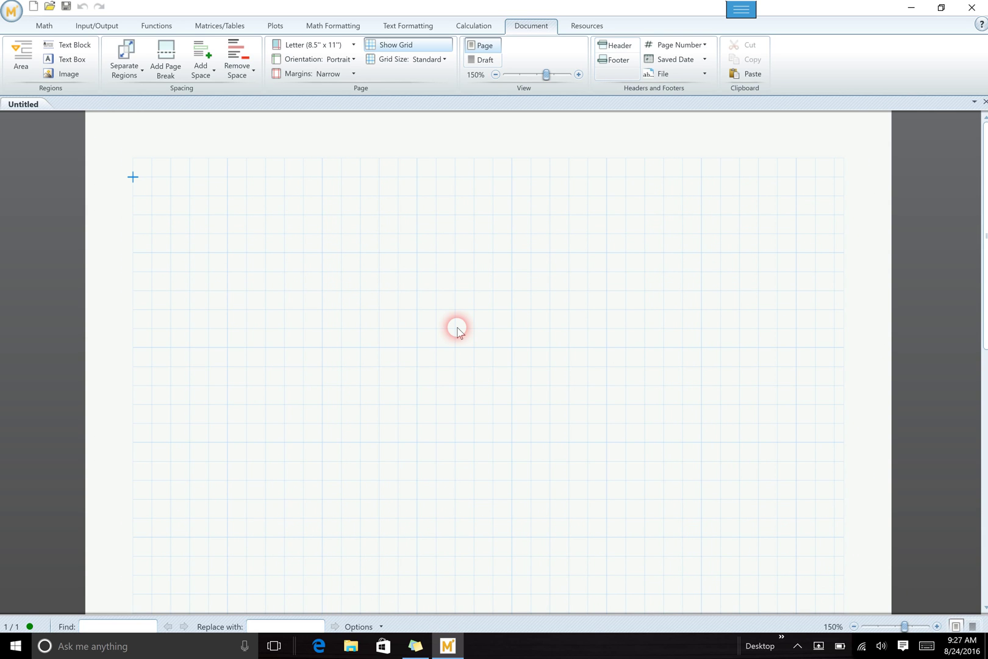
left_click(44, 28)
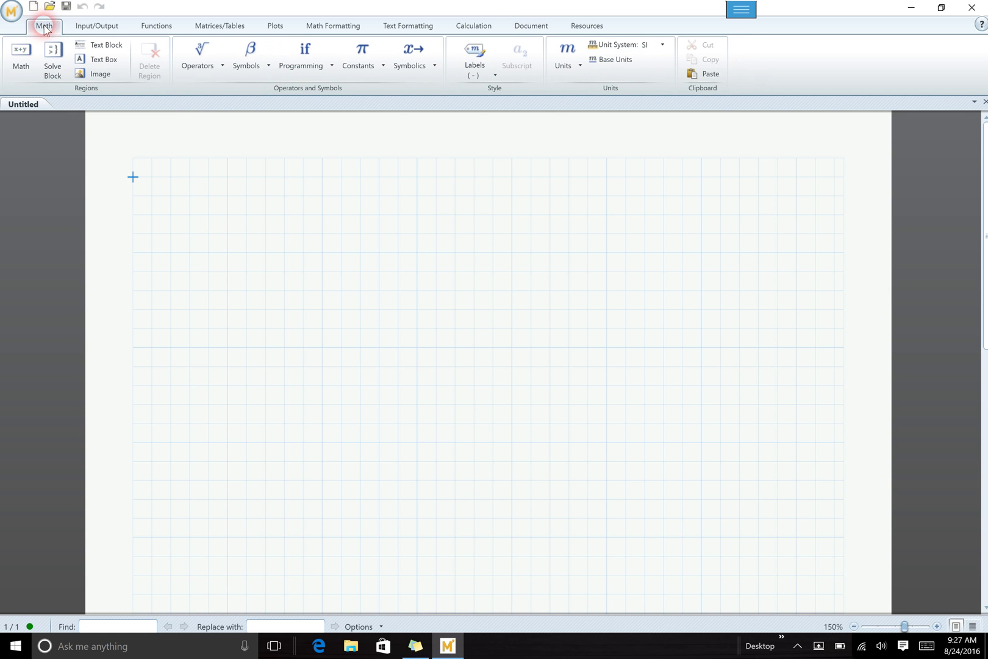
left_click(73, 129)
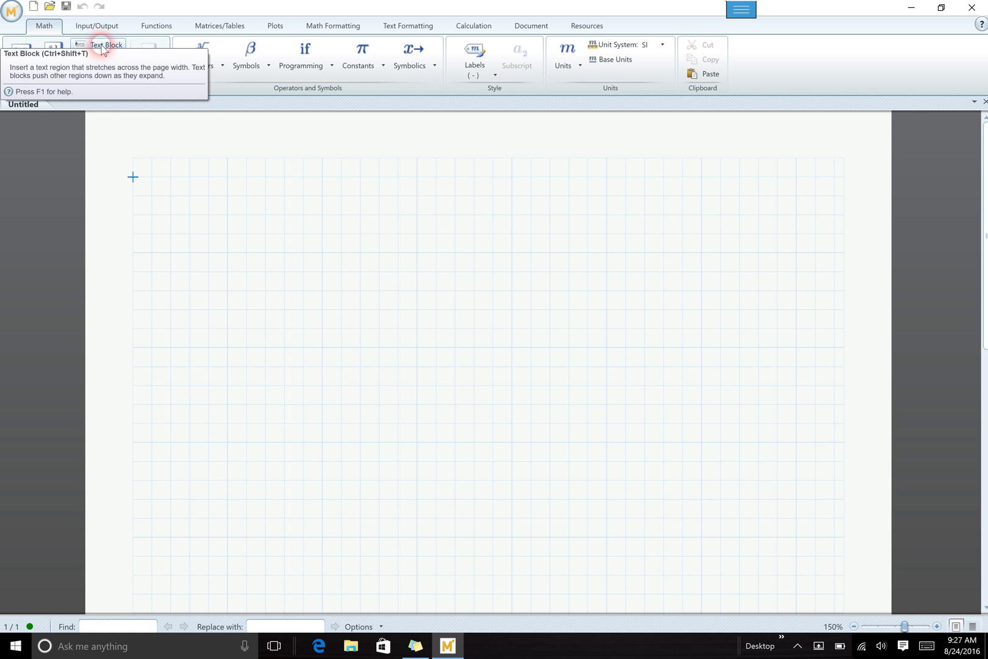
left_click(134, 197)
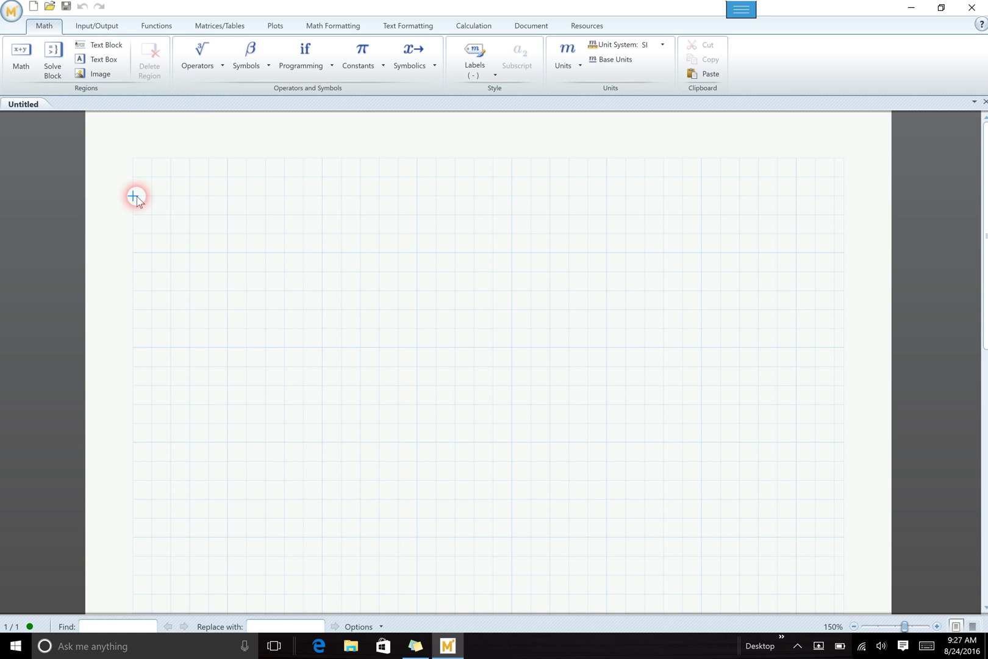
left_click(134, 215)
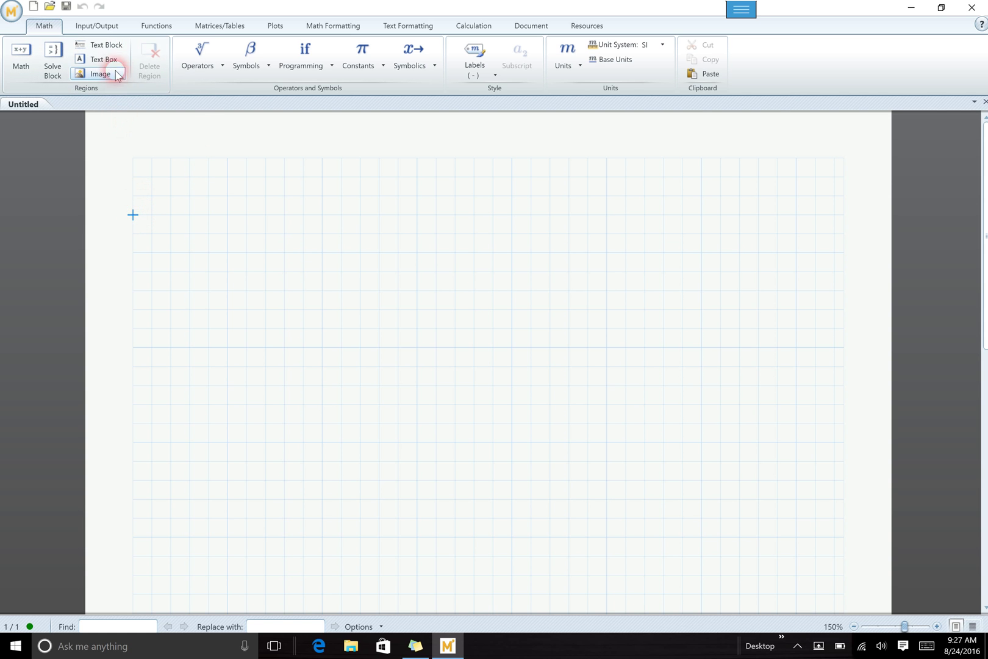
left_click(105, 47)
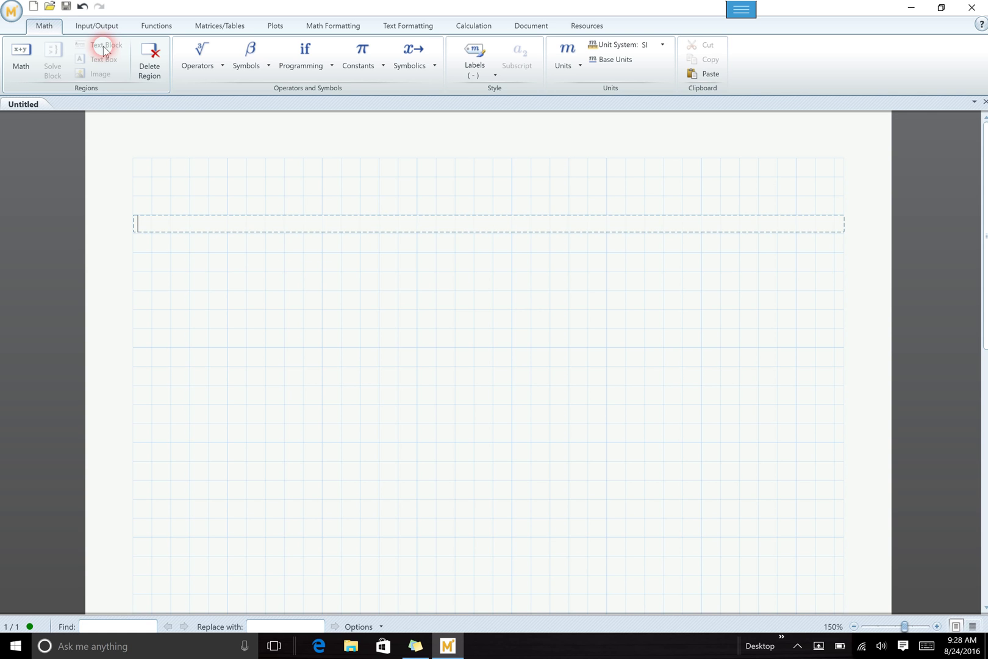
Enter "Just start typing. It will wrap and you can format to your heart's content." in the text block
type("jUST")
key("BackSpace")
key("BackSpace")
key("BackSpace")
key("BackSpace")
key("BackSpace")
type("JUS")
key("BackSpace")
key("BackSpace")
type("ust startr ty")
key("BackSpace")
key("BackSpace")
key("BackSpace")
key("BackSpace")
type("typing.")
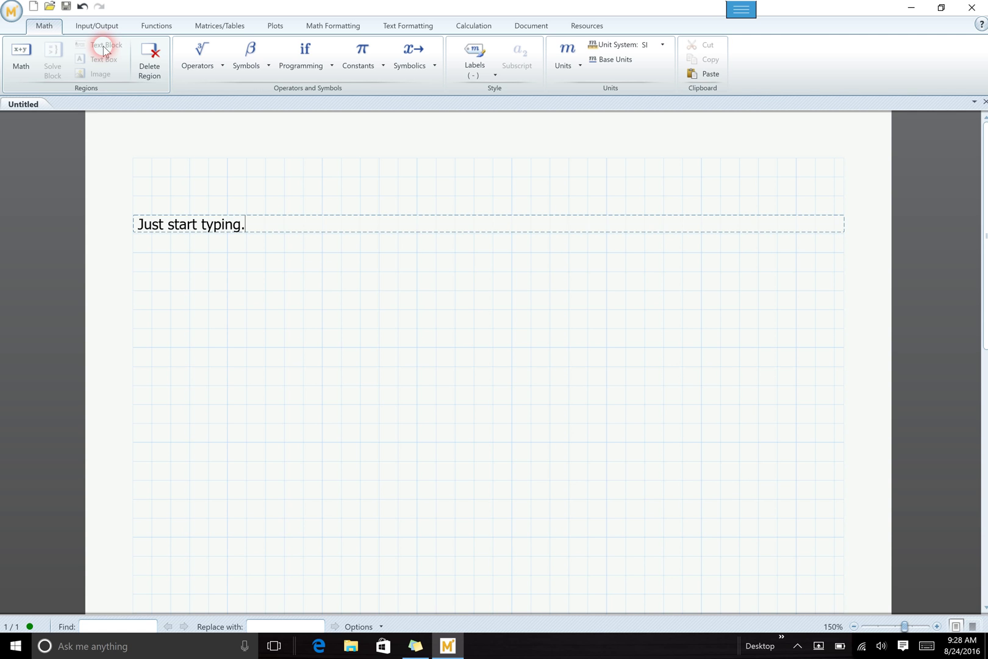
type(" It will wrap and")
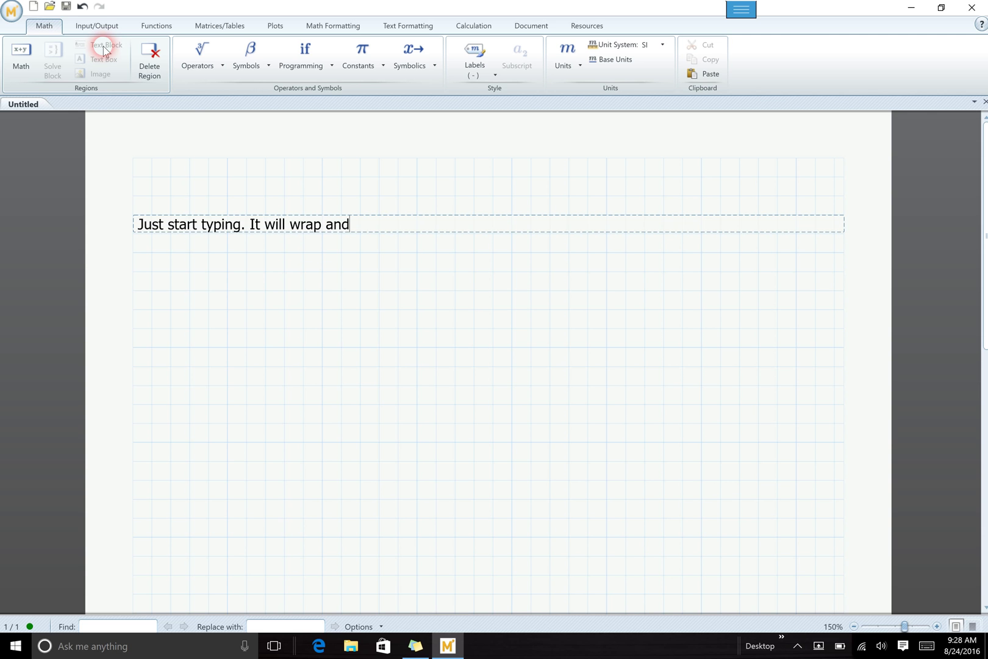
type(" you can format")
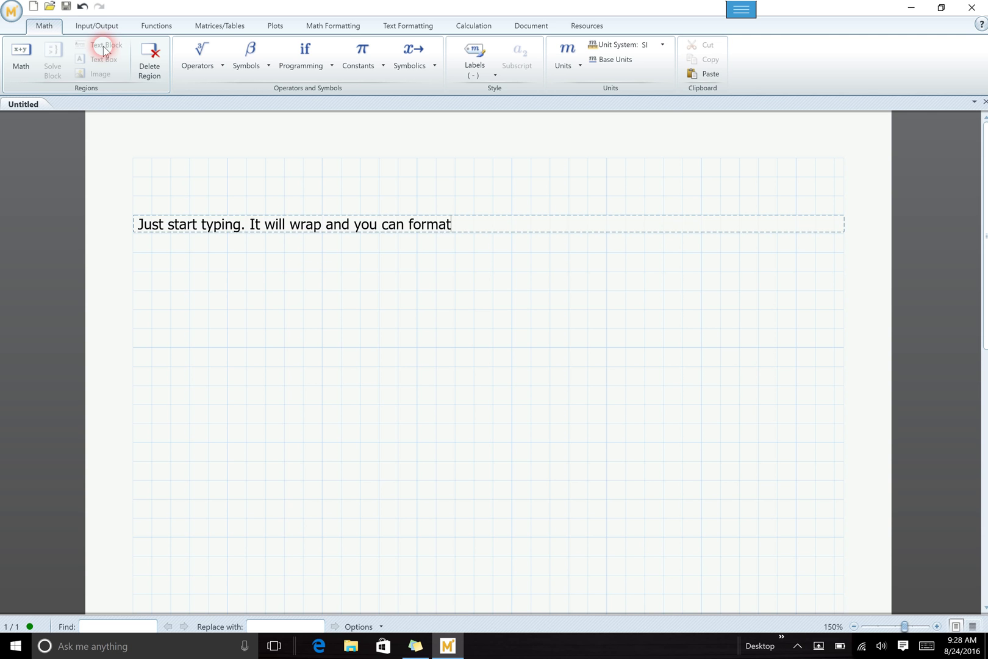
type(" to your heart's contetn")
key("BackSpace")
key("BackSpace")
type("nt.")
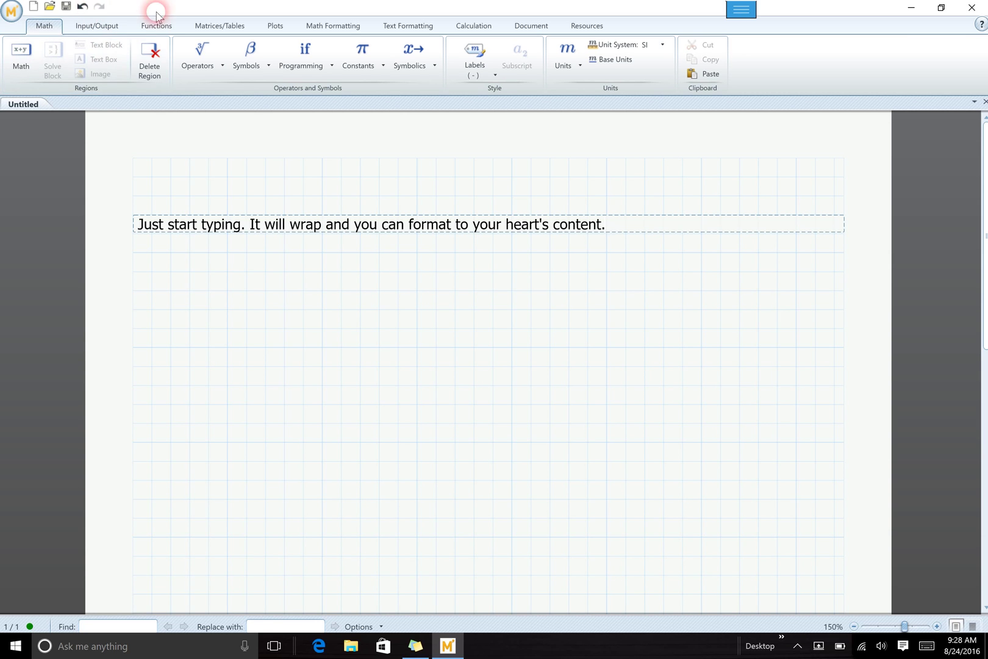
left_click(407, 27)
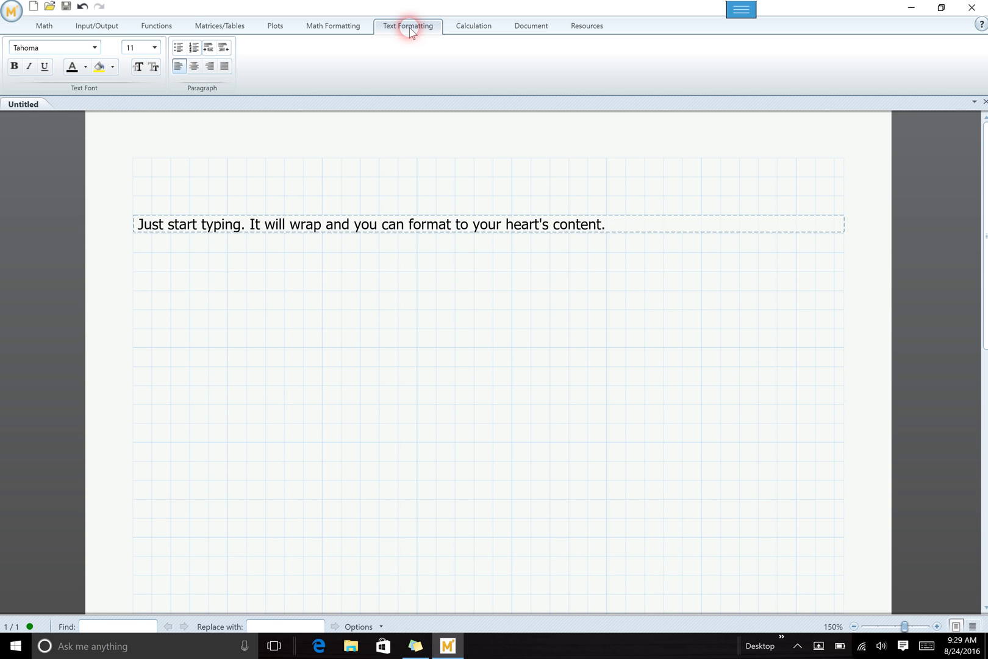
left_click(44, 27)
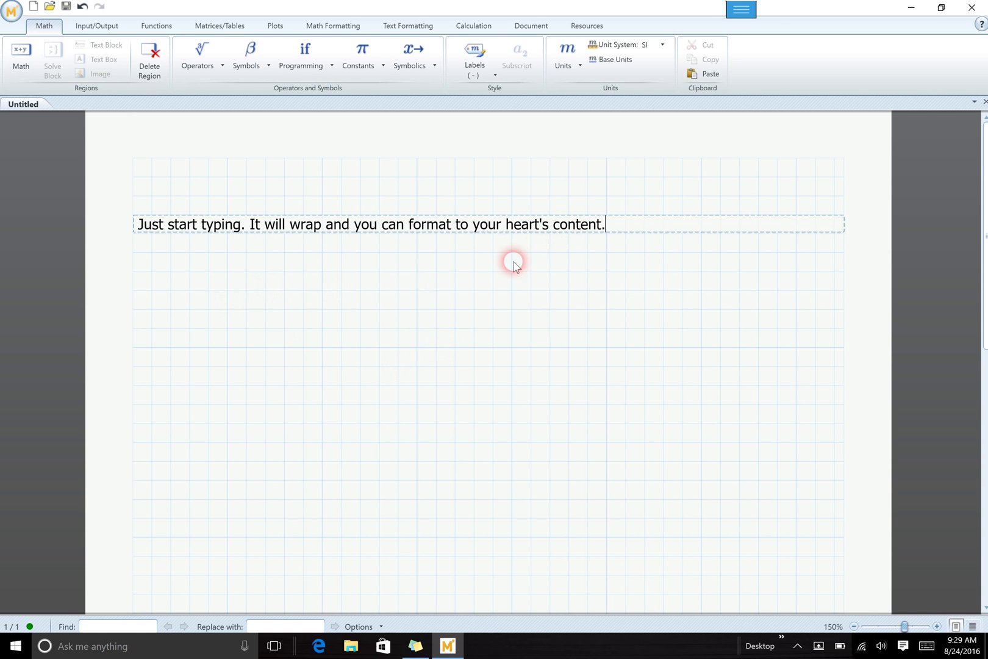
Insert a text box below the text block reading "You can type into a text box and then you can move the box wherever you want."
left_click(442, 310)
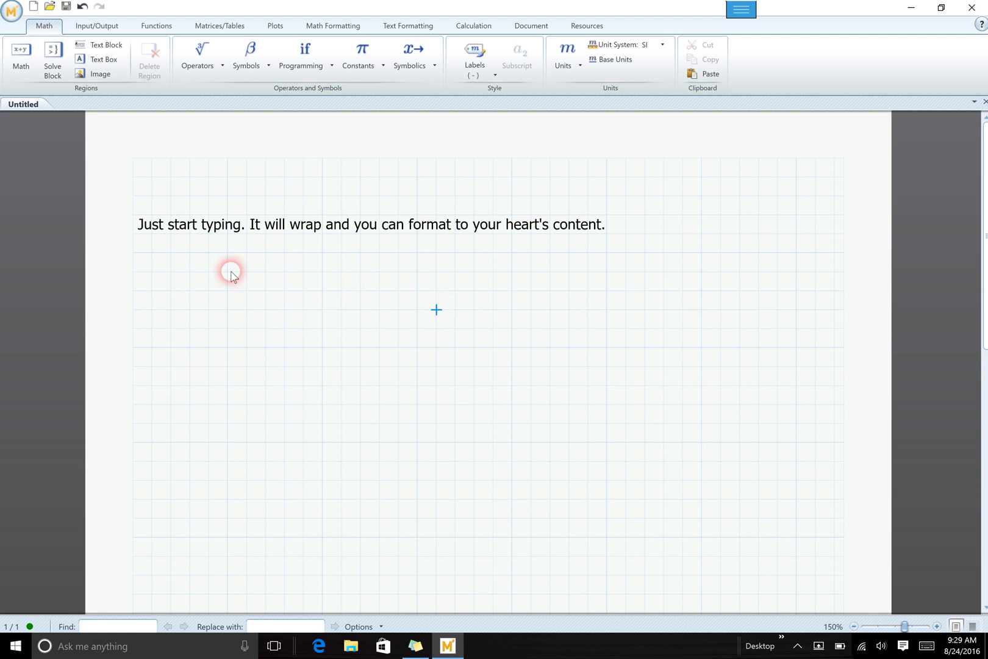
left_click(418, 291)
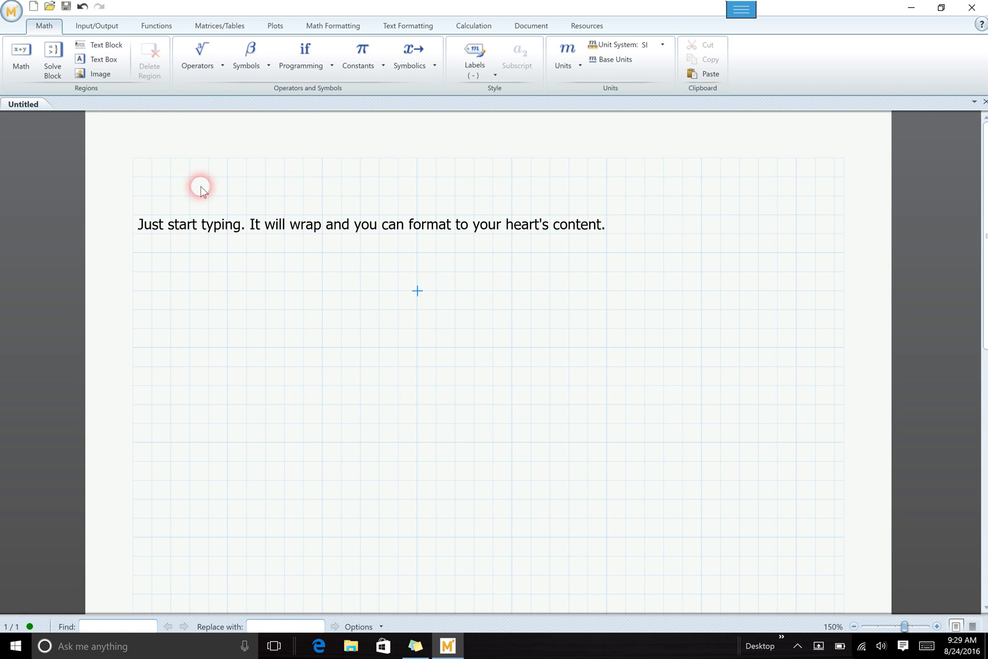
left_click(104, 59)
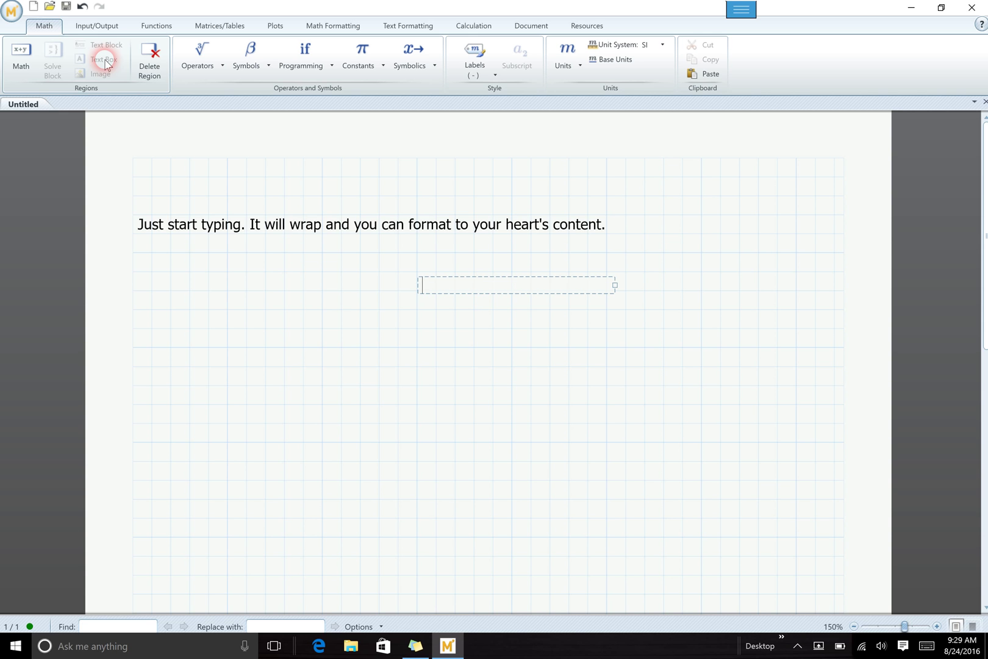
type("You can type into a te")
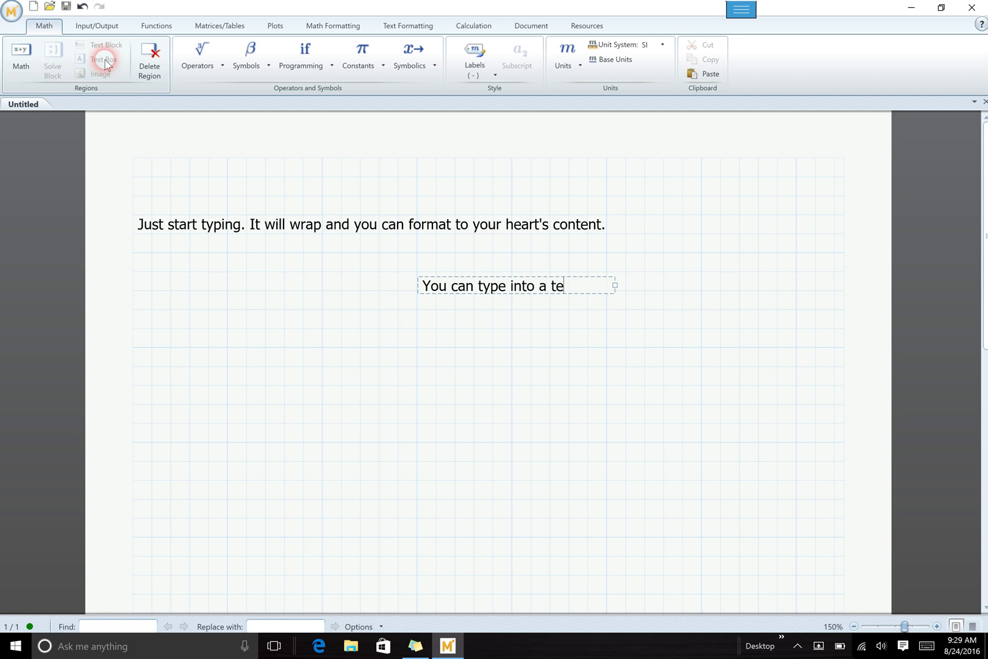
type("xt box and ")
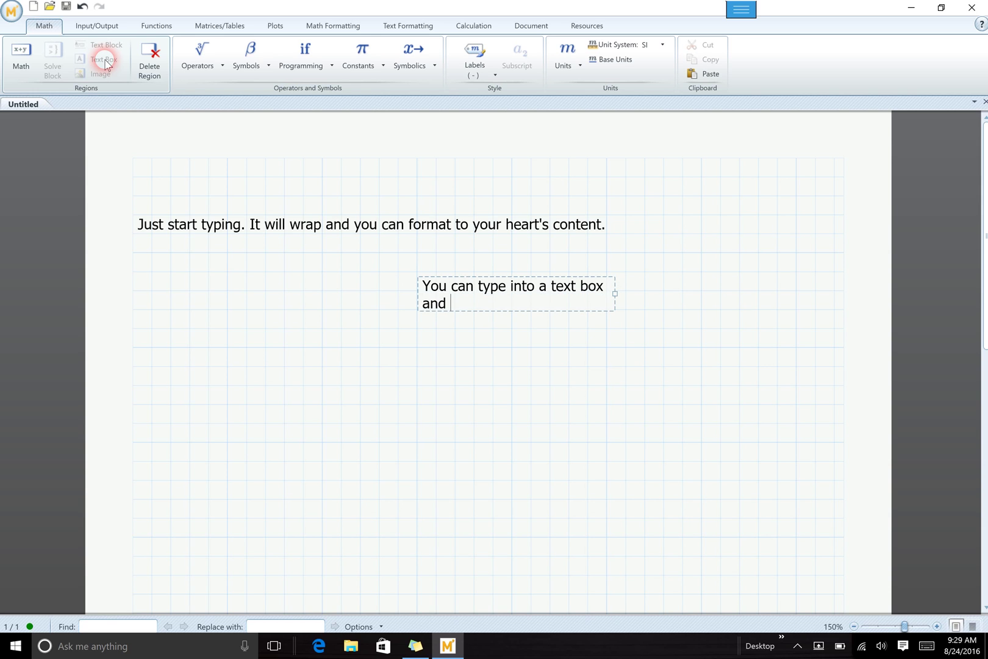
type("then you can m")
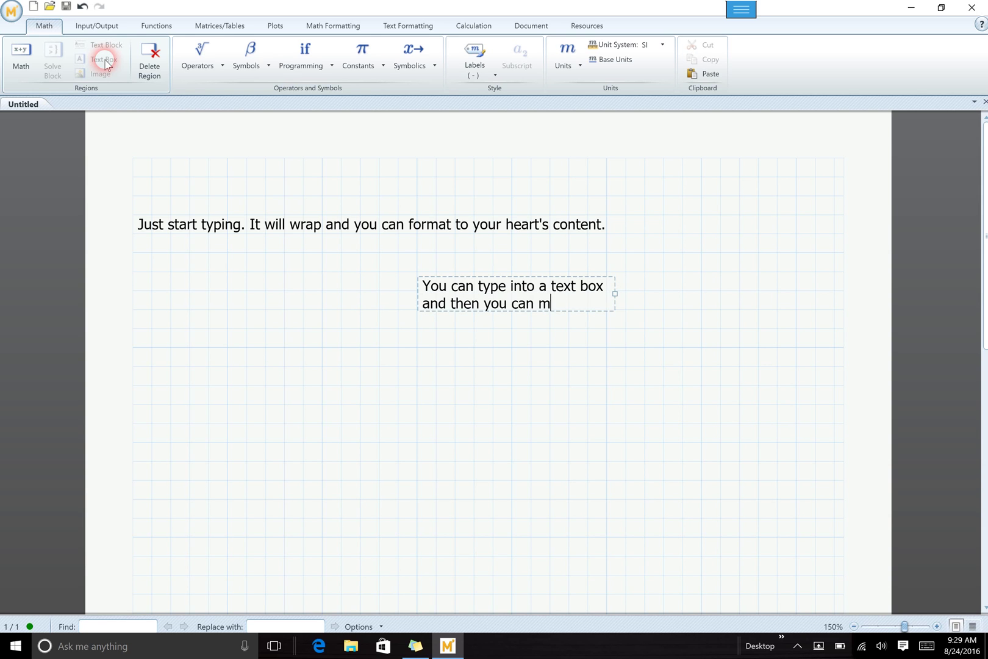
type("ove the box wh")
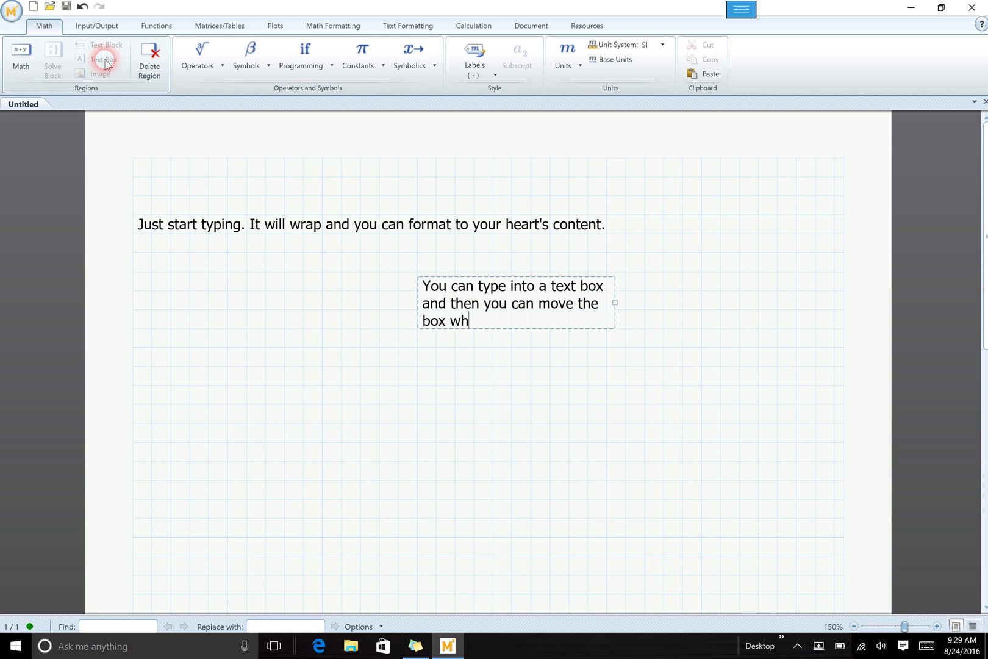
type("erever you want.")
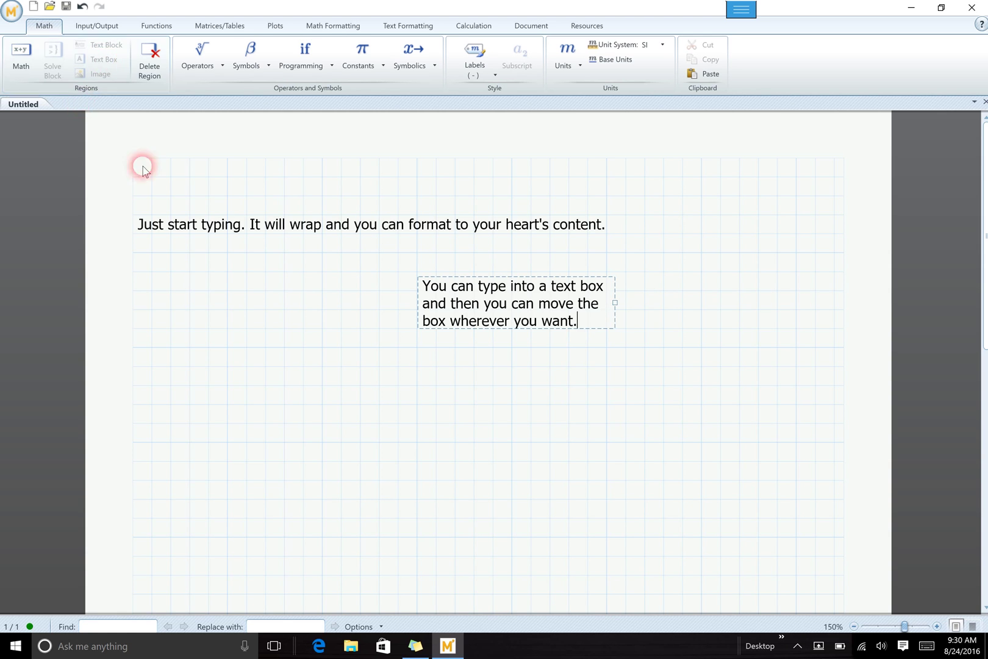
Narrow the text box so its text wraps onto six lines and move it toward the page's right margin
left_click_drag(618, 308, 761, 297)
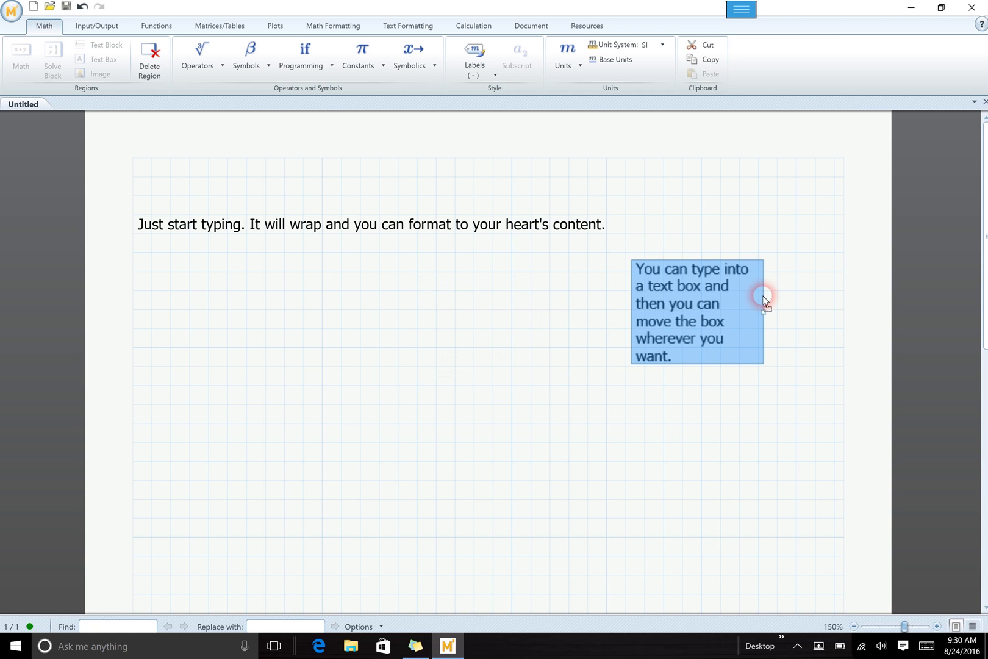
left_click(739, 423)
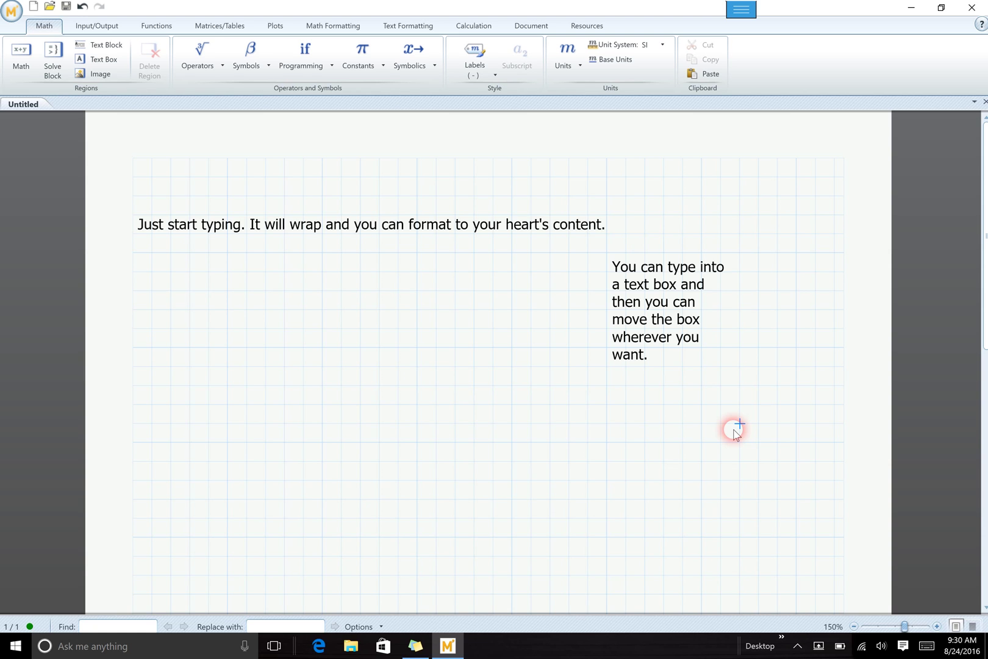
Move the text box to the middle of the page below the text block and widen it so its text fits on two lines
left_click(678, 362)
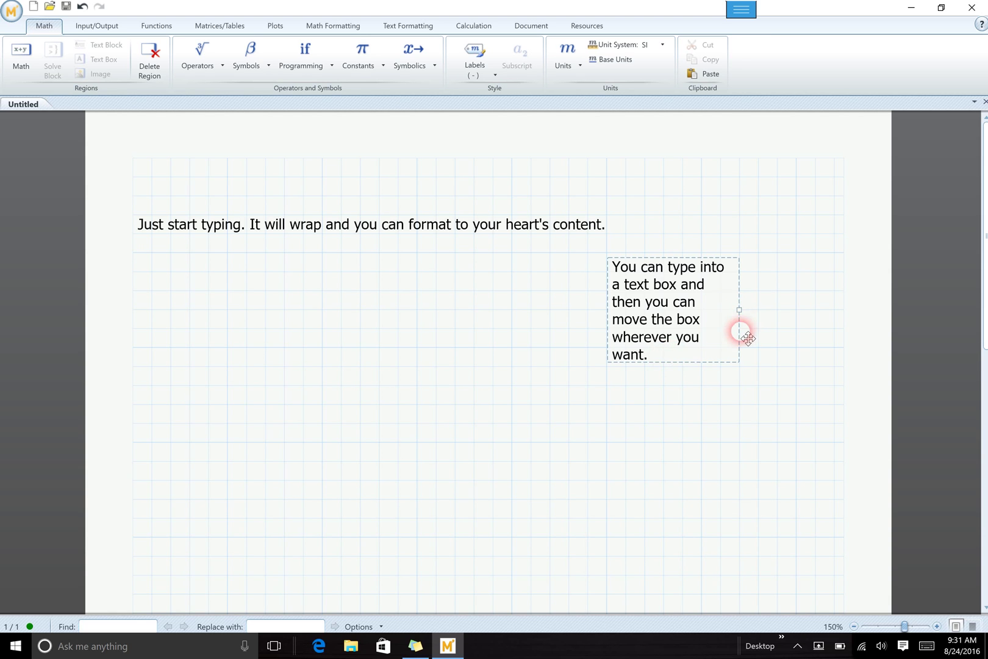
left_click_drag(739, 338, 433, 406)
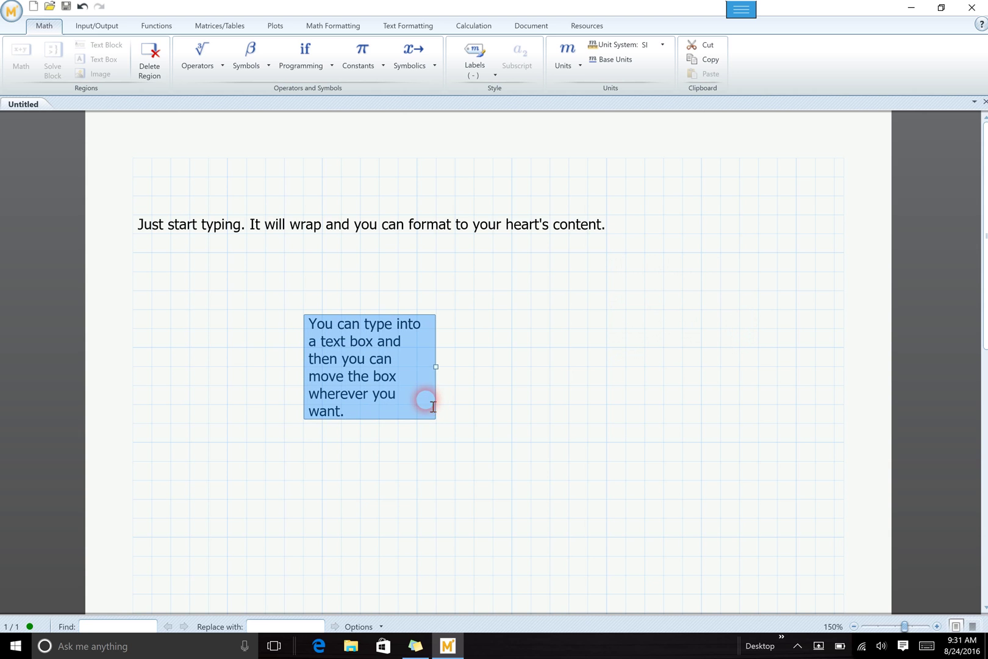
left_click_drag(435, 368, 620, 358)
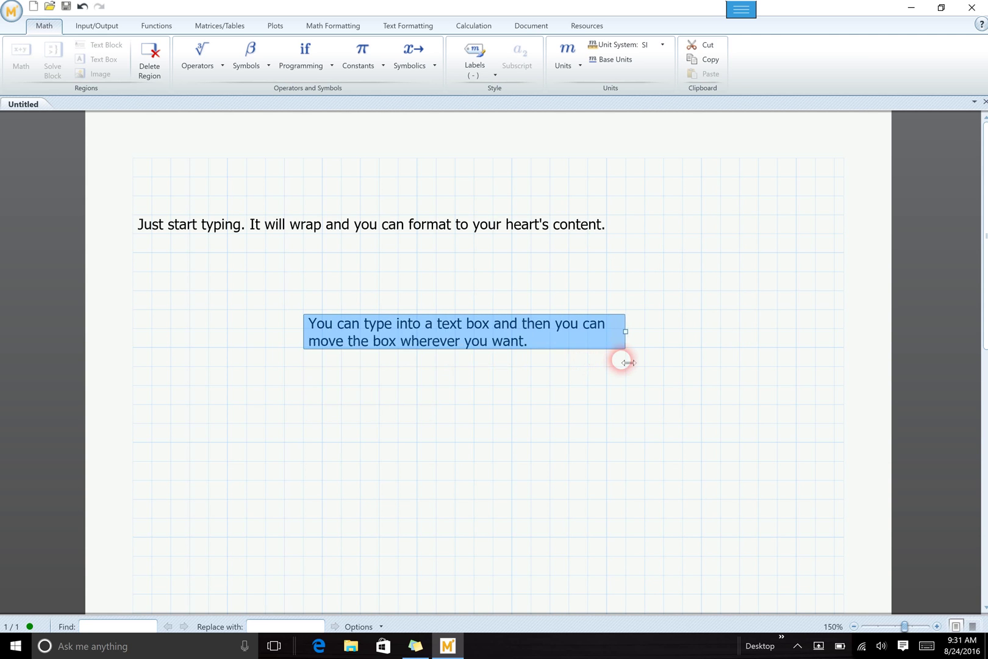
Append the sentence "I can also include MATH regions within text boxes." to the text in the text box
left_click(584, 345)
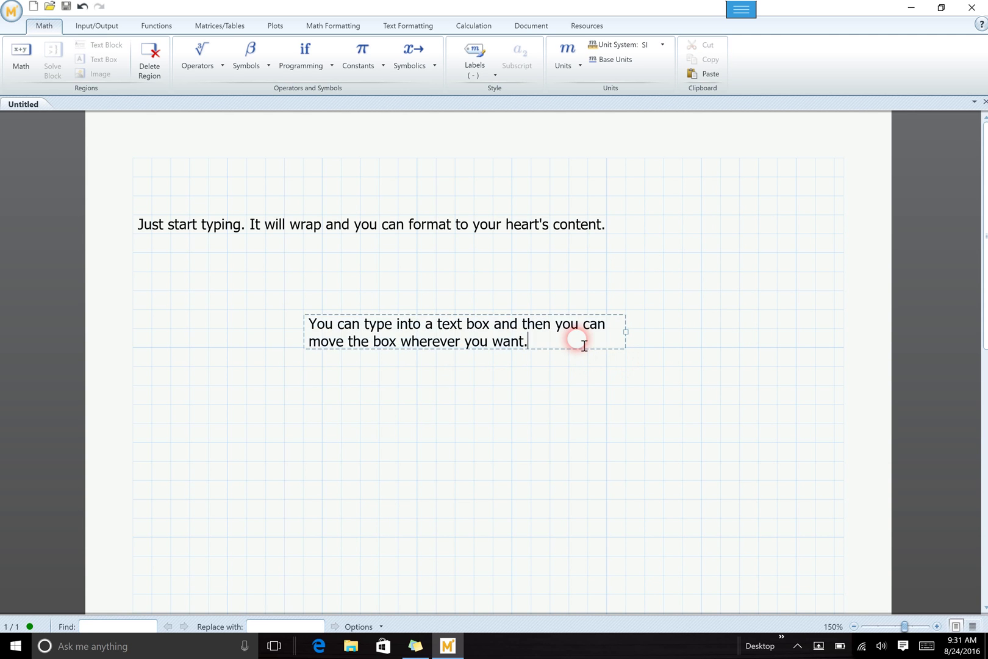
type("I can a")
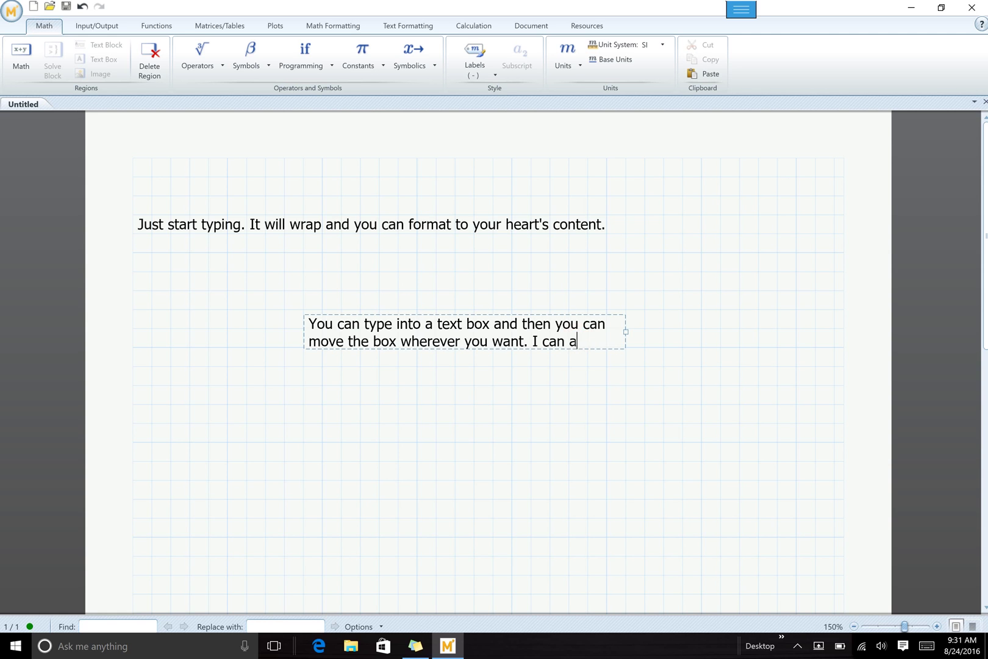
type("lso include ")
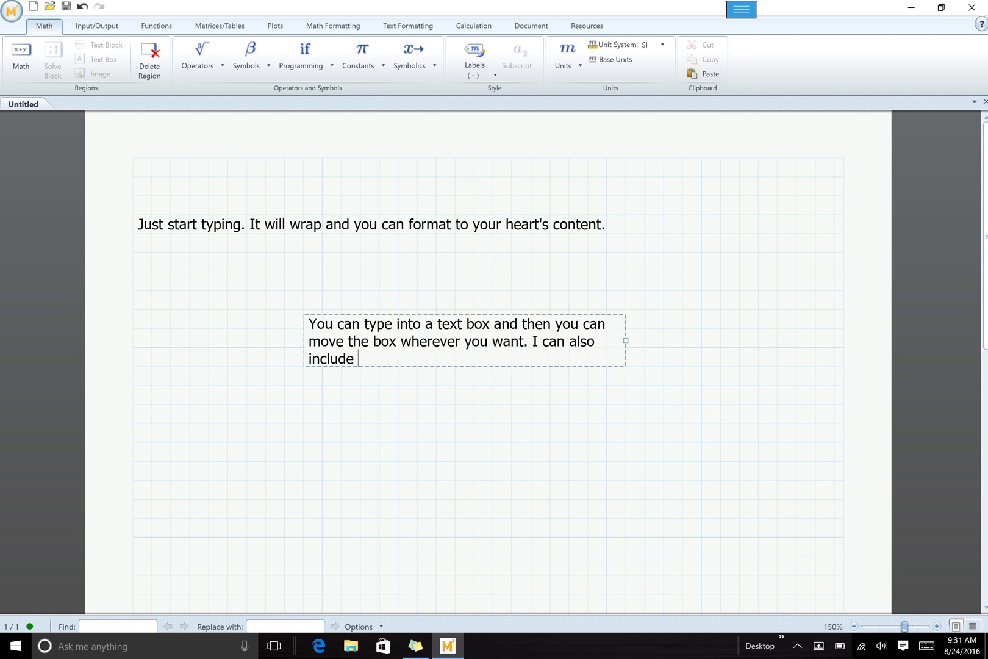
type("MATH regions within ")
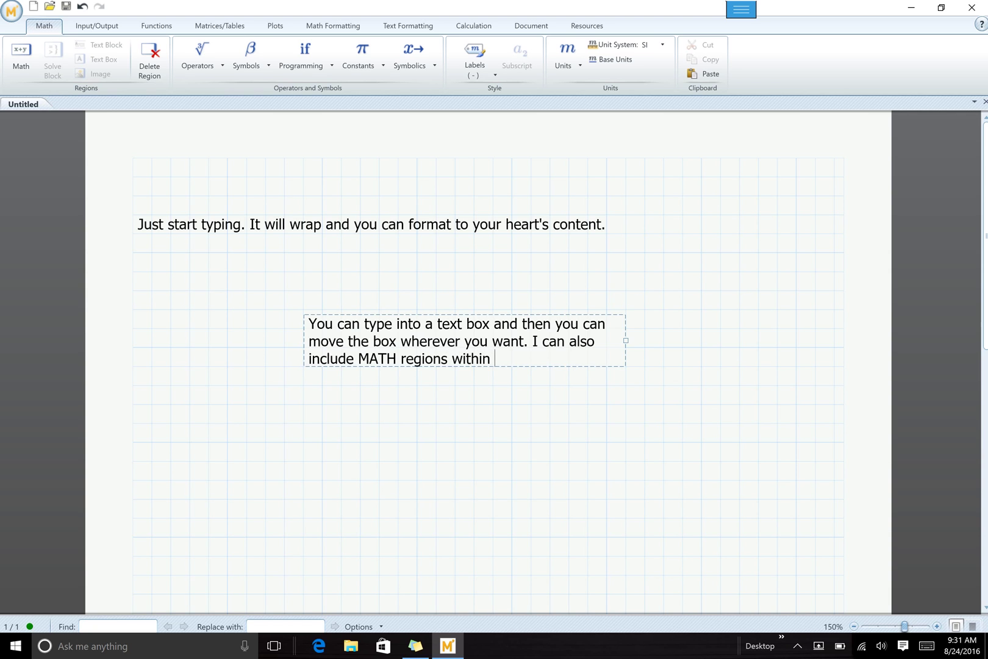
type("text boxes.")
Insert a math region at the end of the text box's text and define y := 18·x² in it
left_click(29, 87)
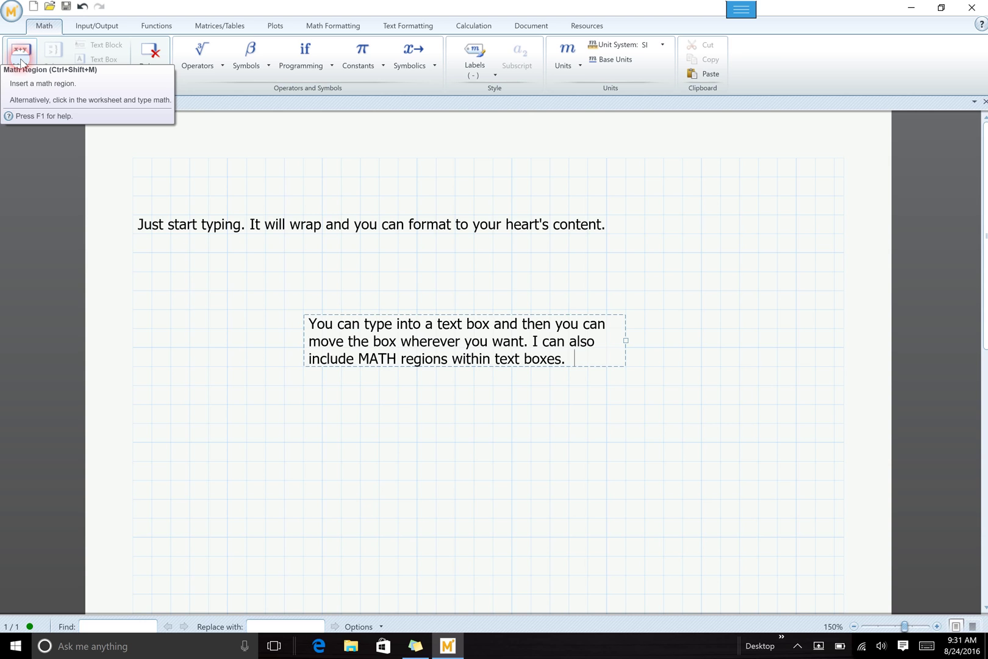
left_click(21, 63)
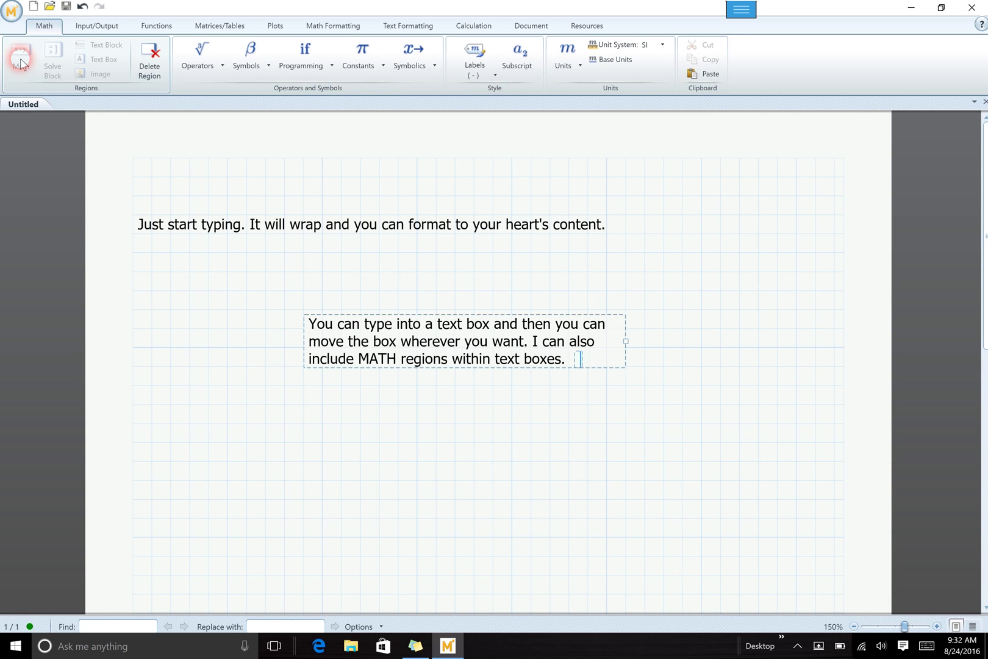
type("y=")
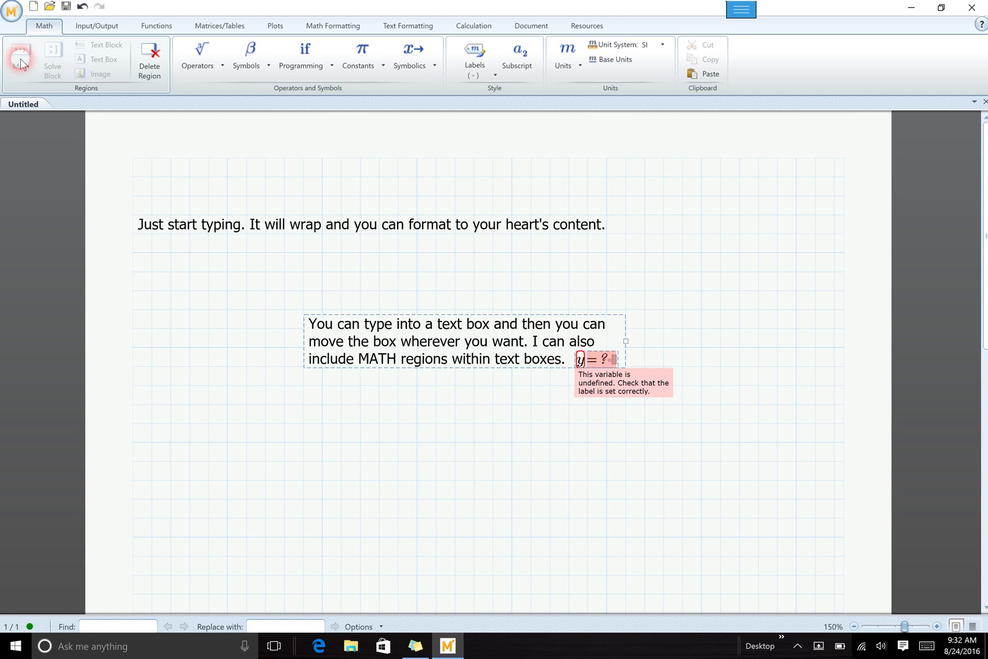
key("BackSpace")
type(":")
type("18*")
type("x")
type("2")
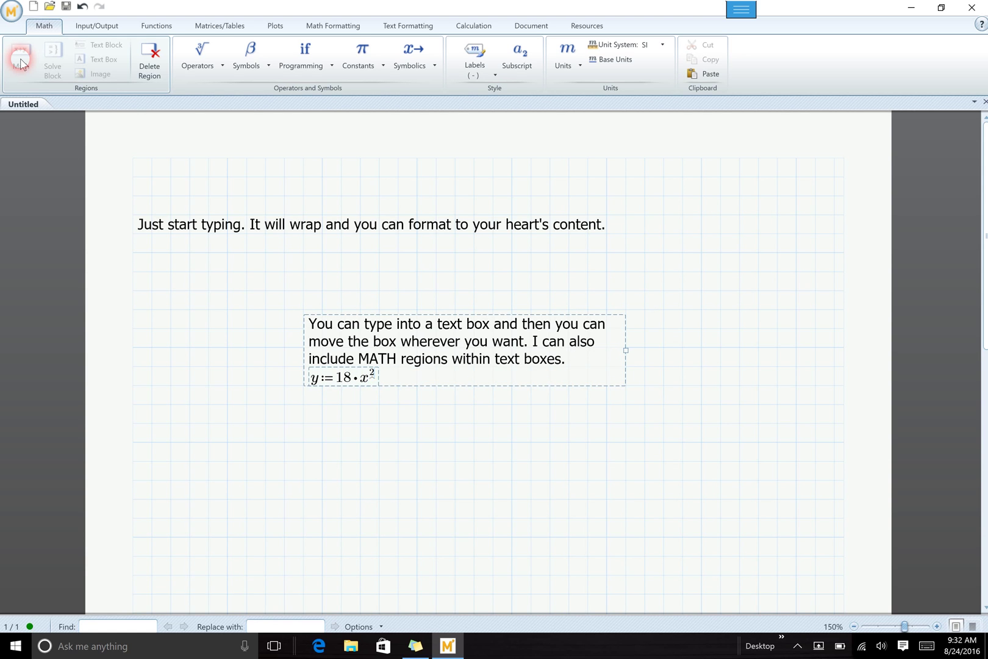
key("space")
key("space")
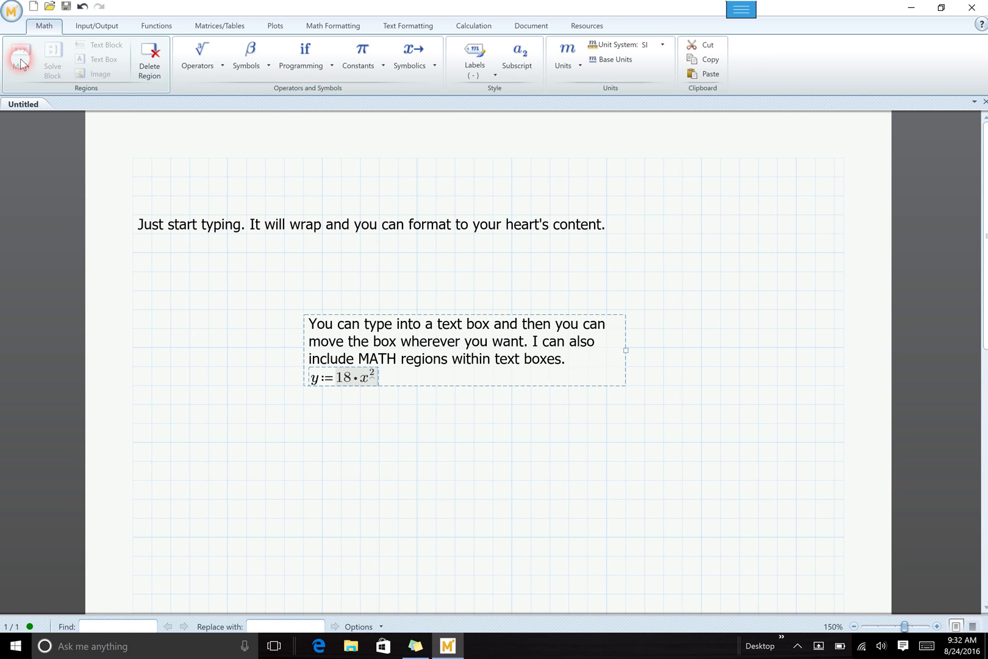
Divide the 18·x² expression in the text box by the square root of 36 − x
type("/")
key("backslash")
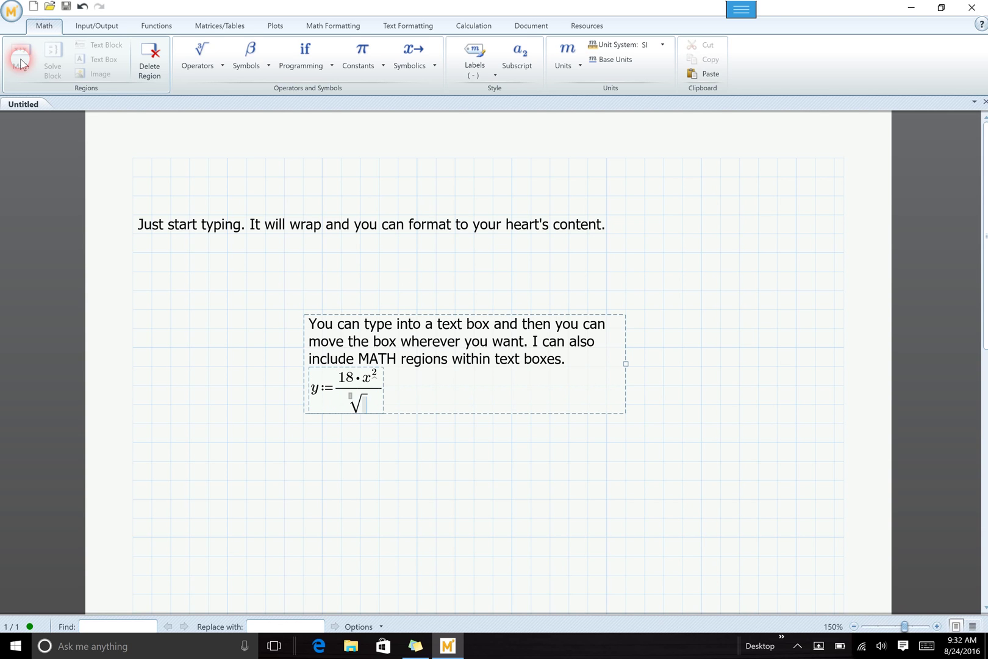
type("36")
type("-x")
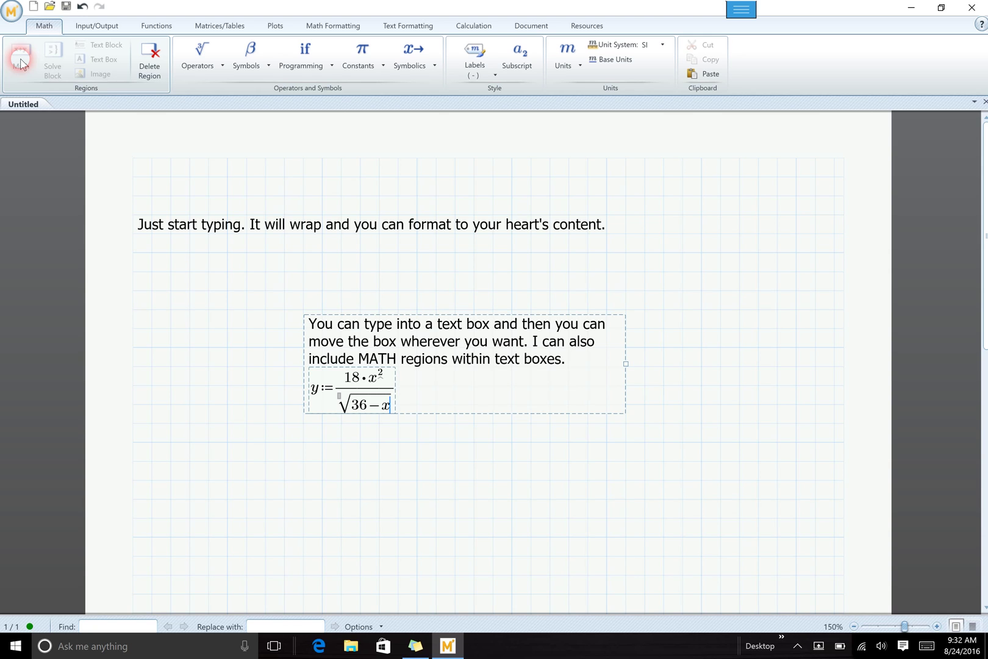
left_click(277, 523)
left_click(279, 523)
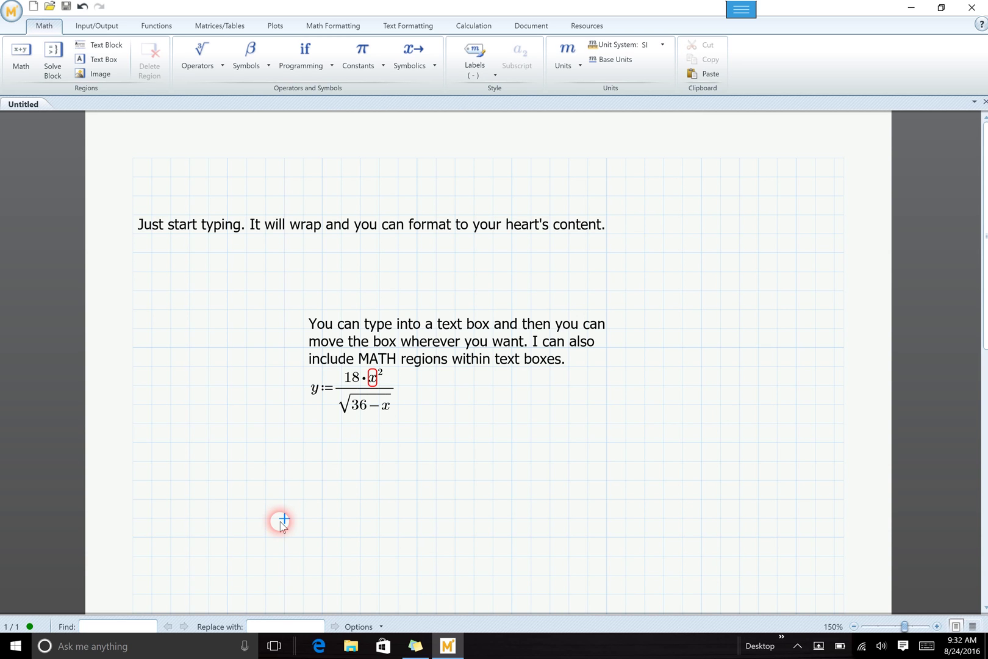
left_click(445, 394)
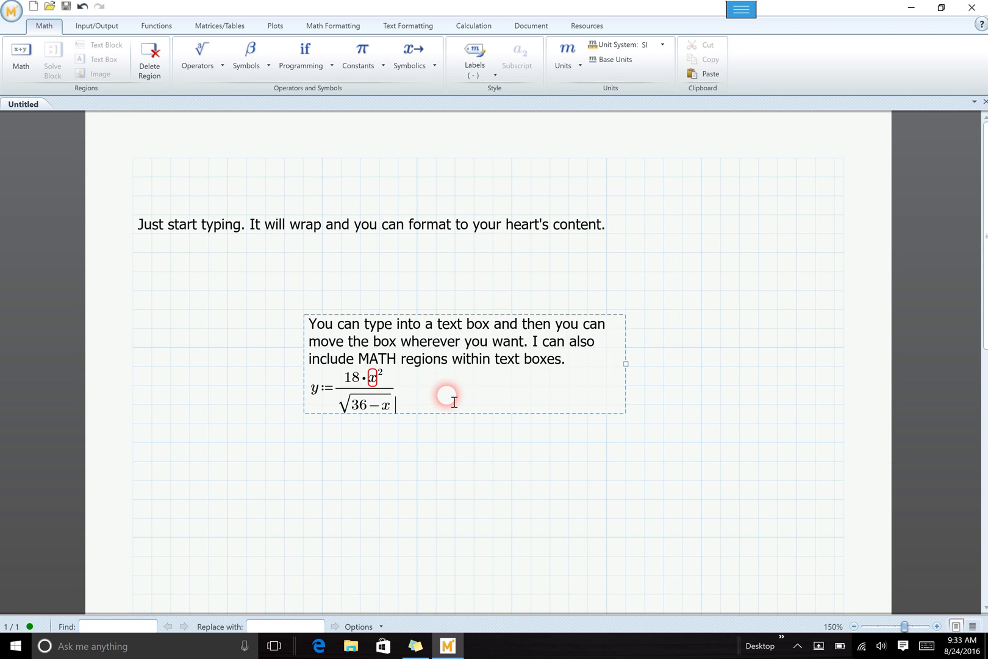
Enter the product 36·18 in a new math region below the text box and select the whole product
left_click(323, 488)
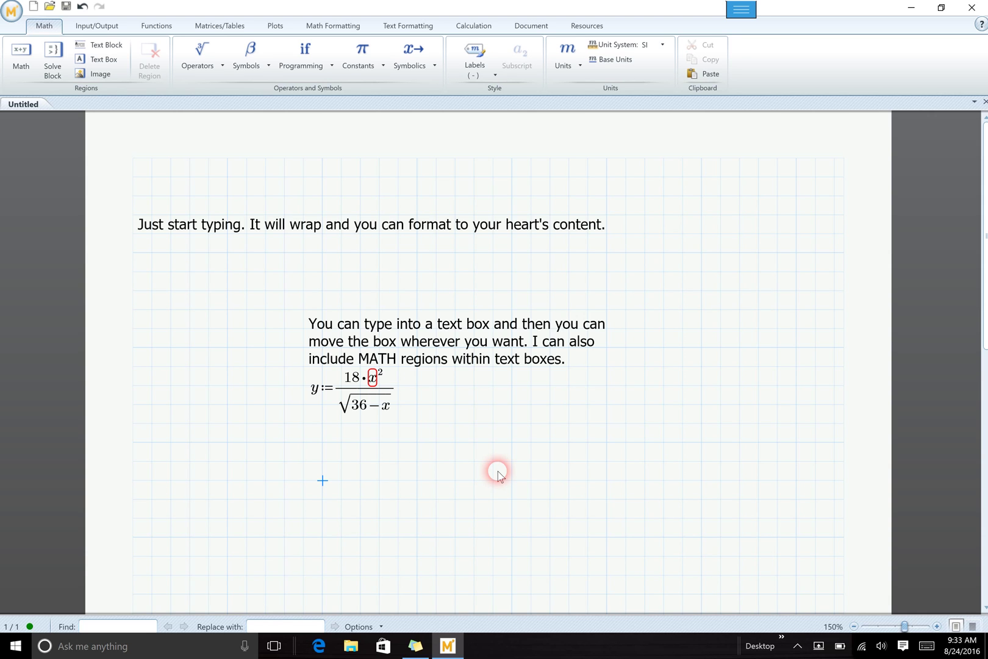
type("36*")
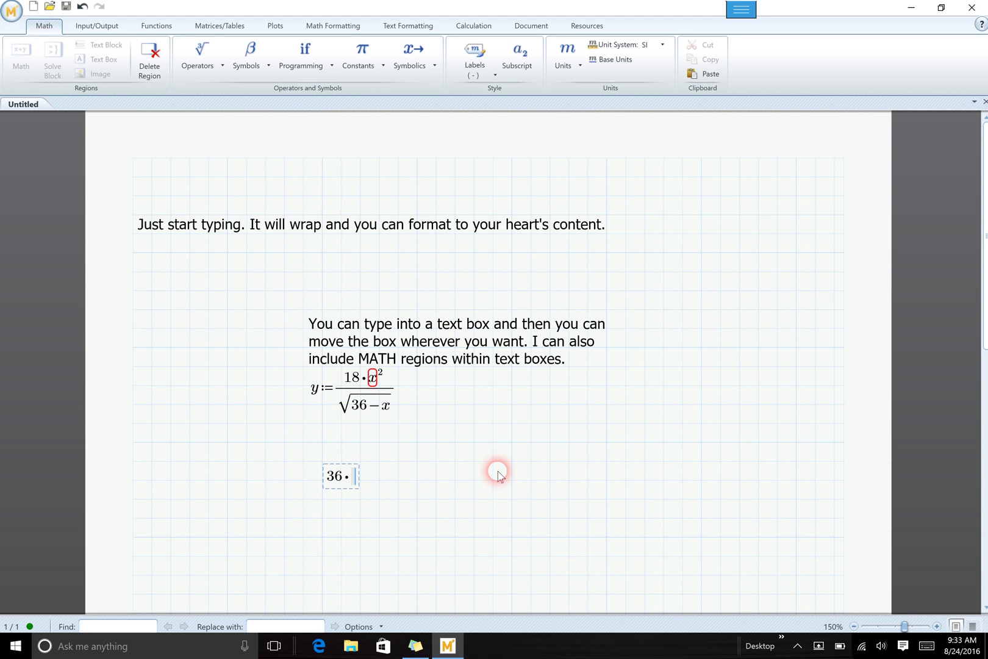
type("18")
type("/")
key("BackSpace")
key("shift+Left")
key("shift+Left")
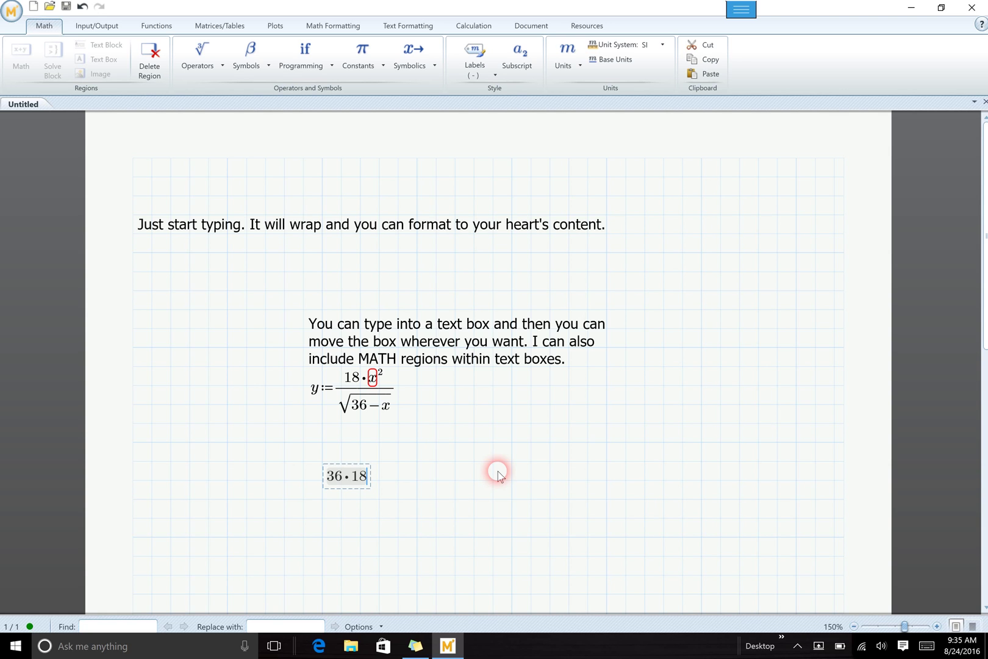
Make the product 36·18 the numerator of a fraction with the denominator 3³ + 5^(1/2)
key("slash")
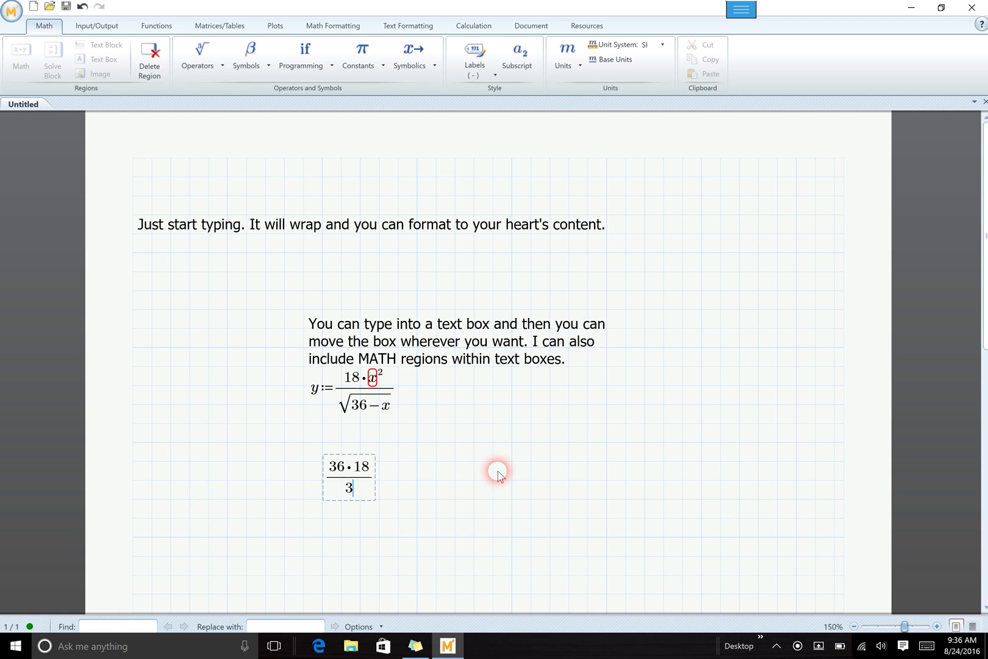
type(".")
type("3")
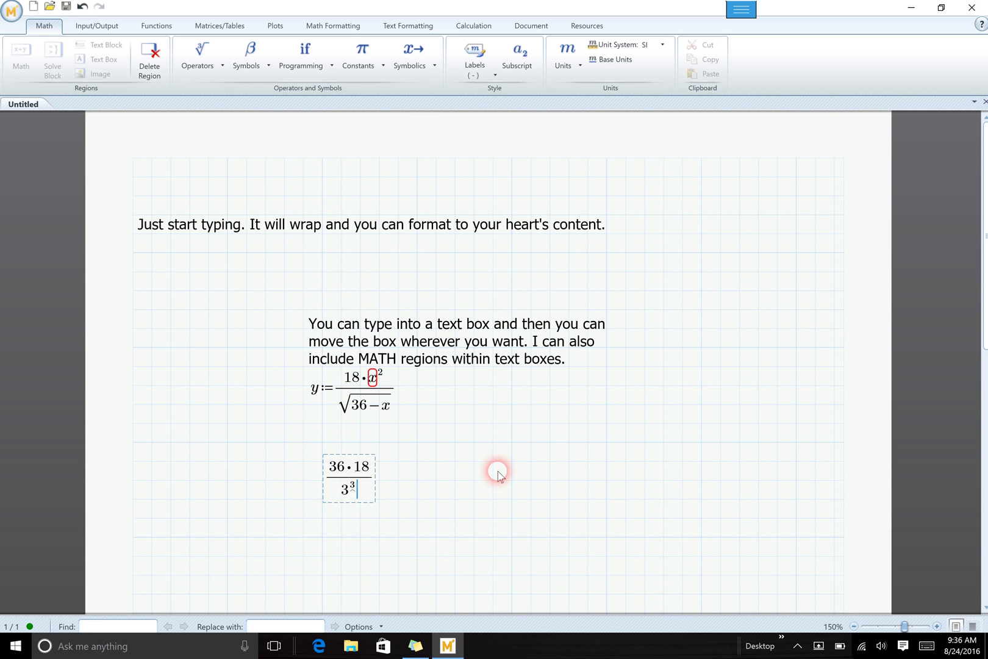
type("+")
type("5^(1/2")
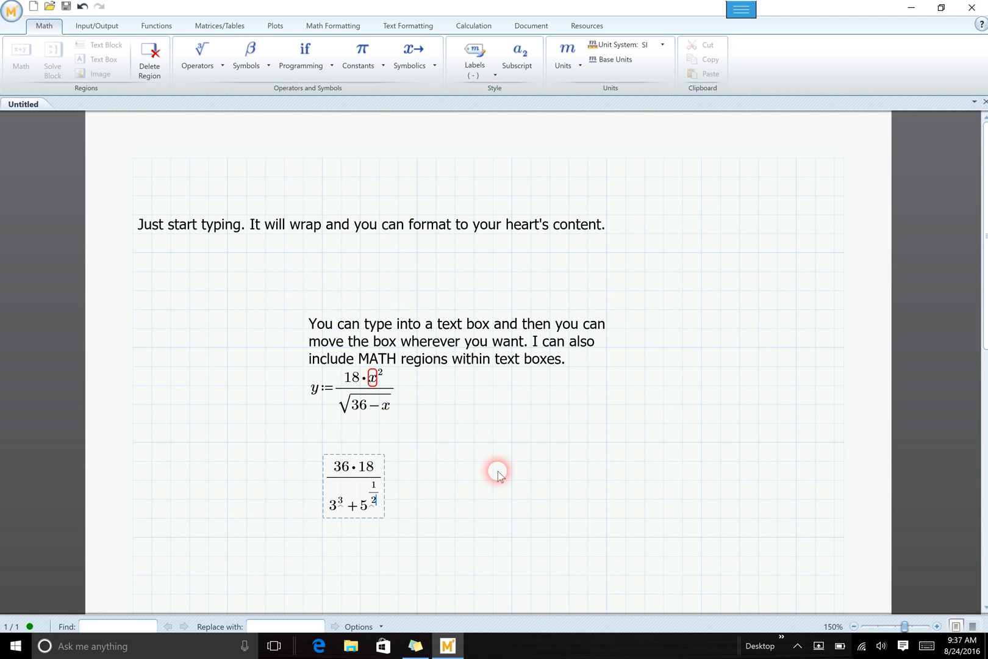
Select the entire fraction below the text box and evaluate it numerically
key("shift+Left")
key("shift+Left")
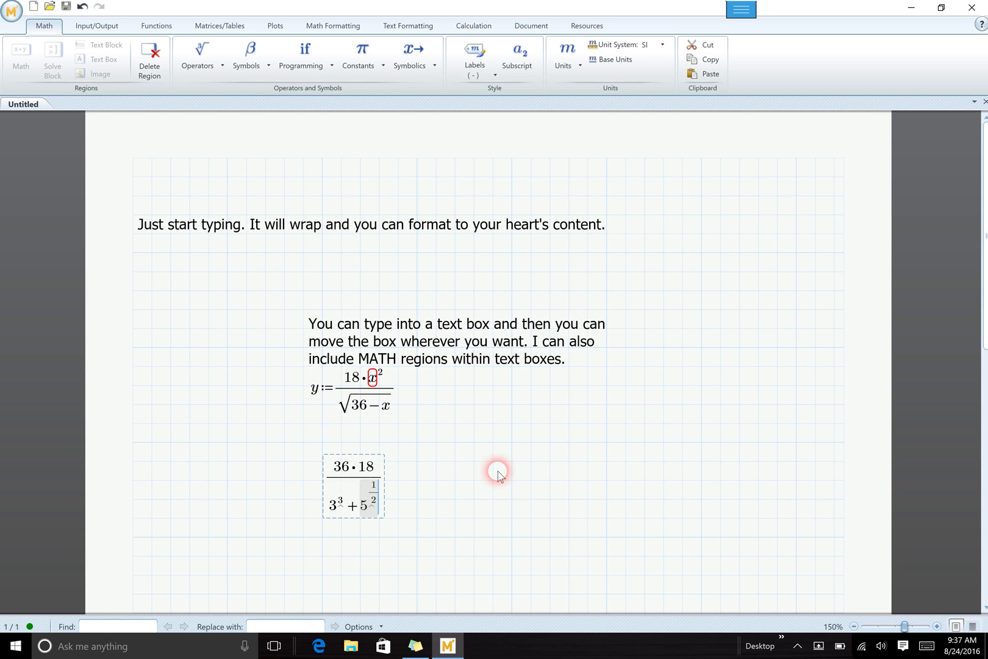
key("space")
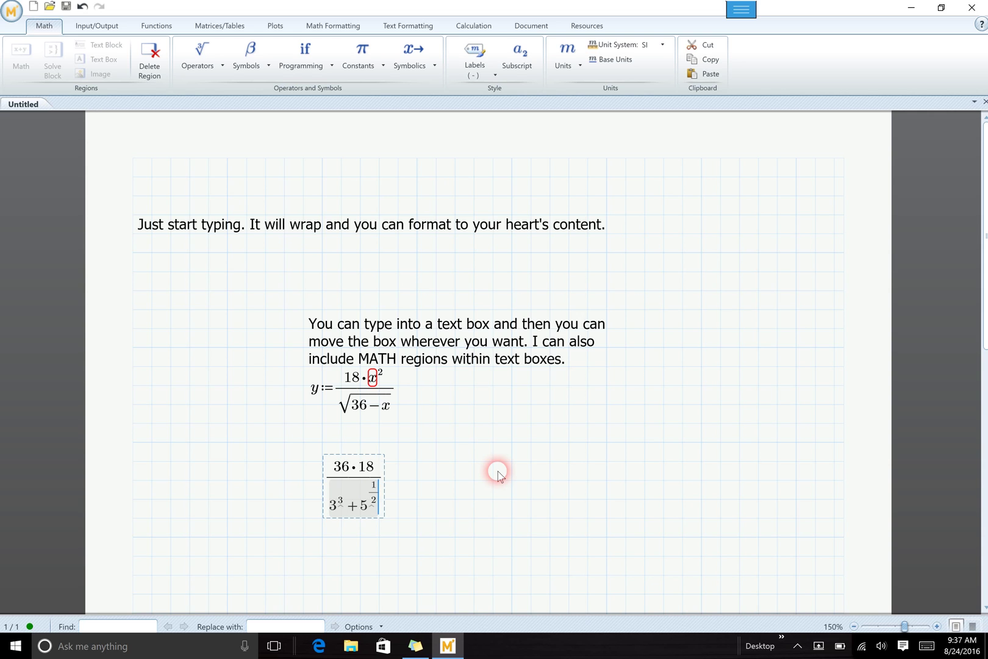
key("space")
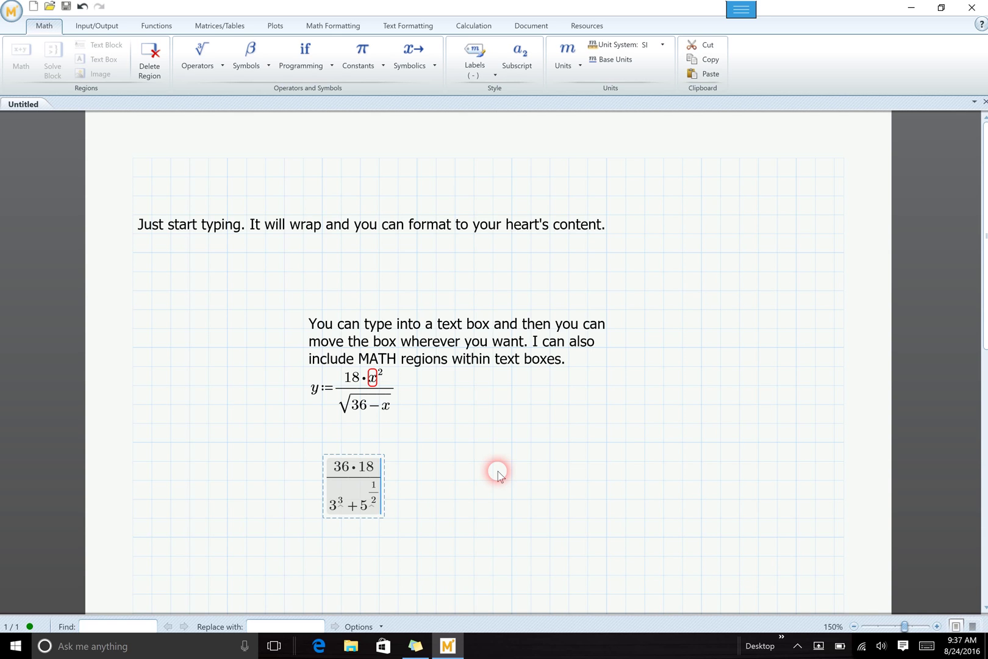
type("=22.164")
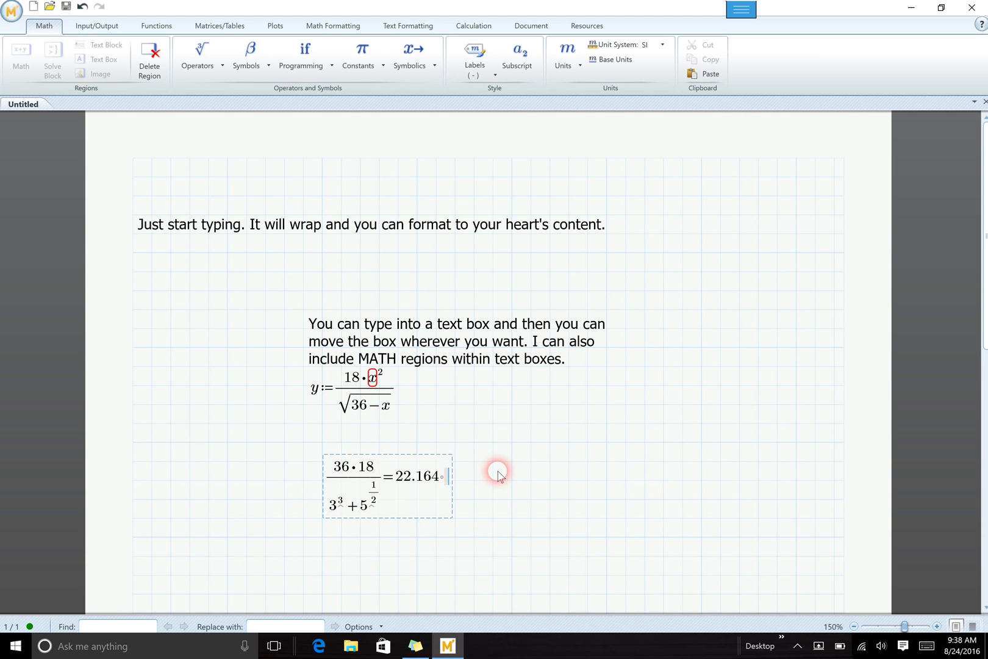
Define the variable x := 3 in a new math region to the right of the evaluated fraction
left_click(513, 481)
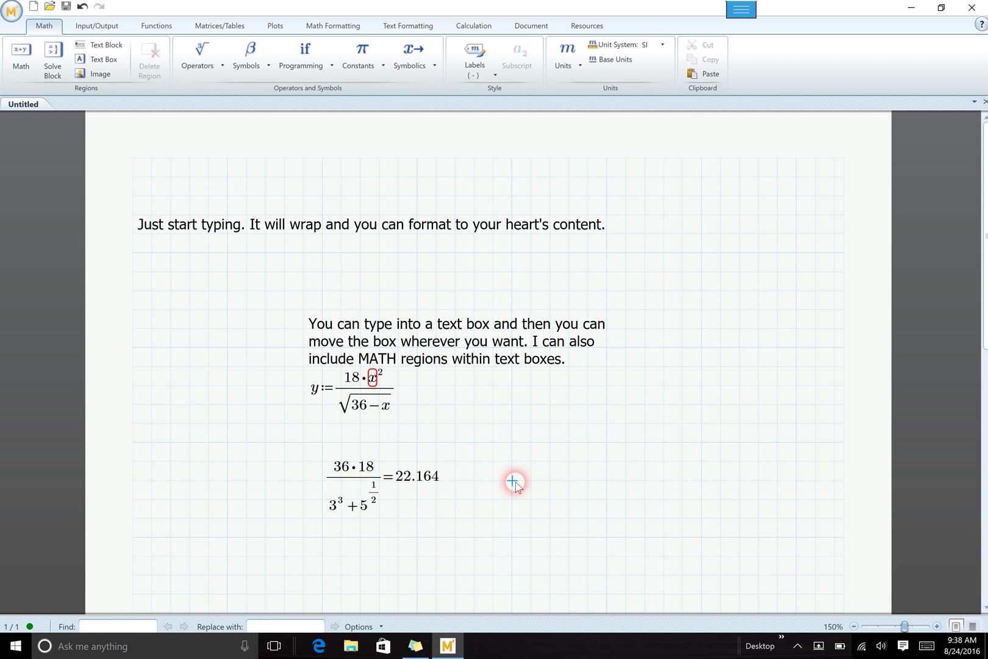
type("x:=3")
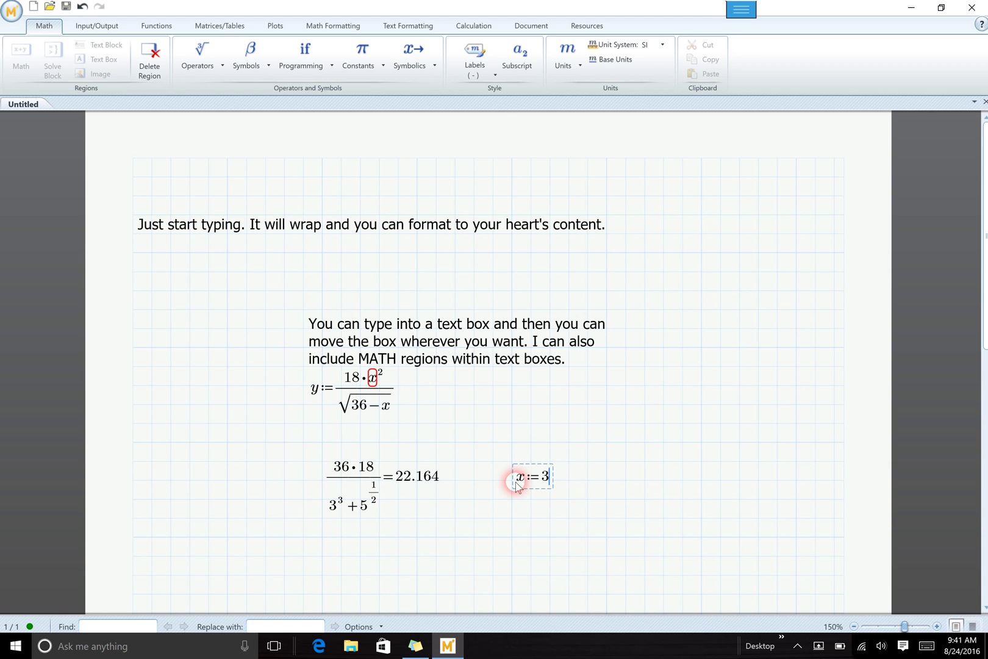
Insert a root operator to the right of the x definition, with radicand 125 and root index 3
left_click(628, 482)
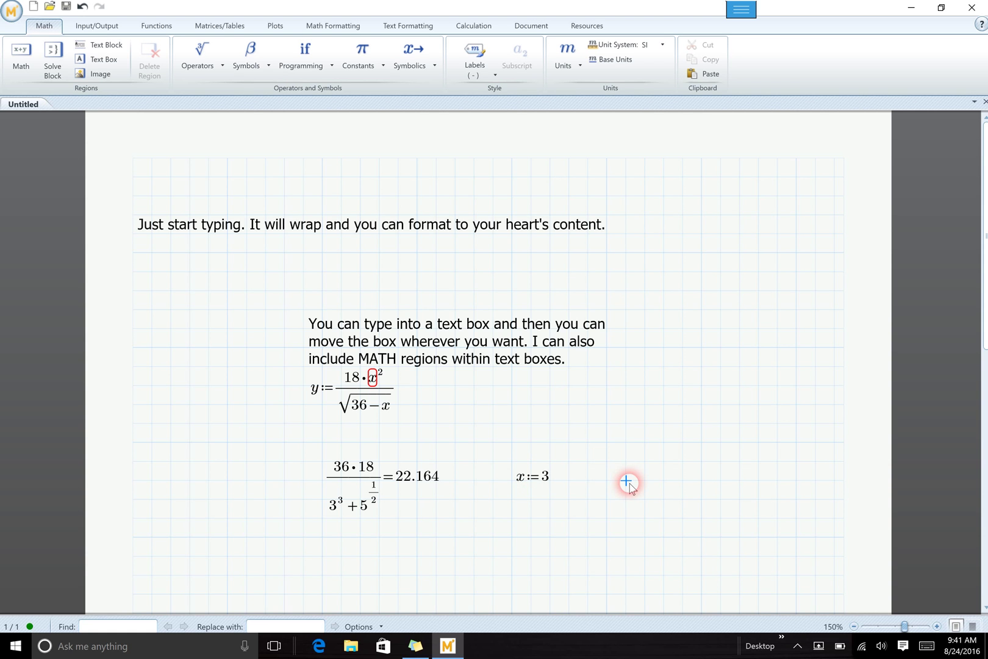
left_click(215, 65)
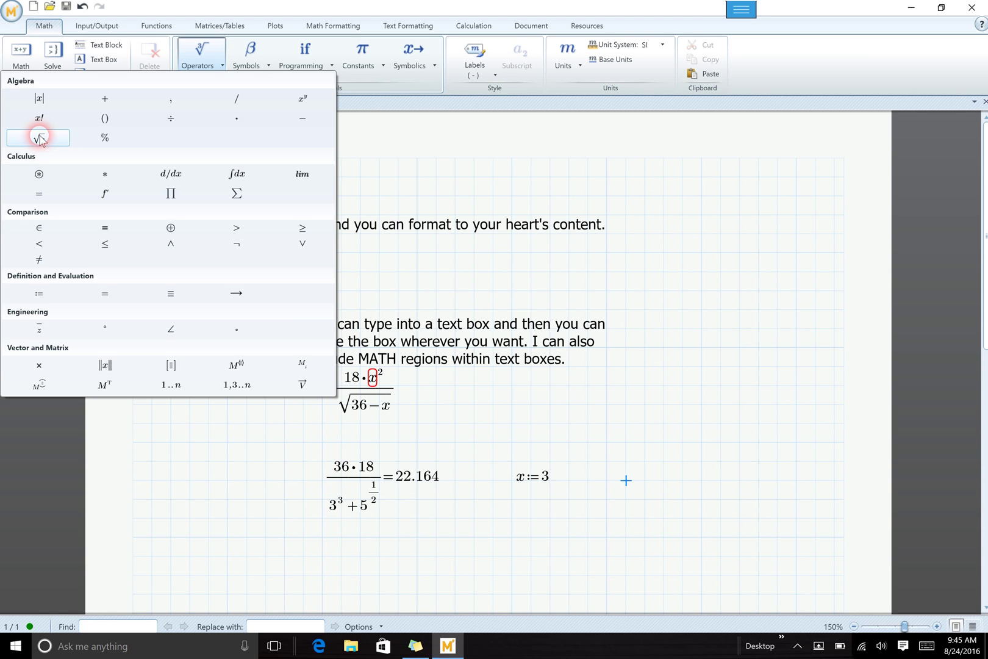
left_click(39, 137)
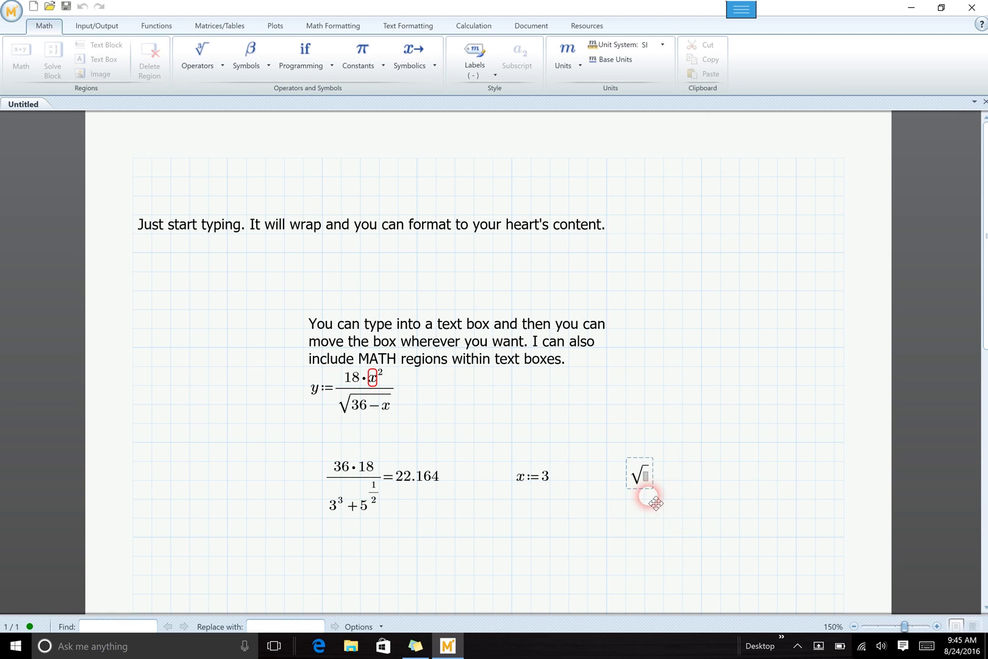
left_click(649, 482)
left_click(628, 548)
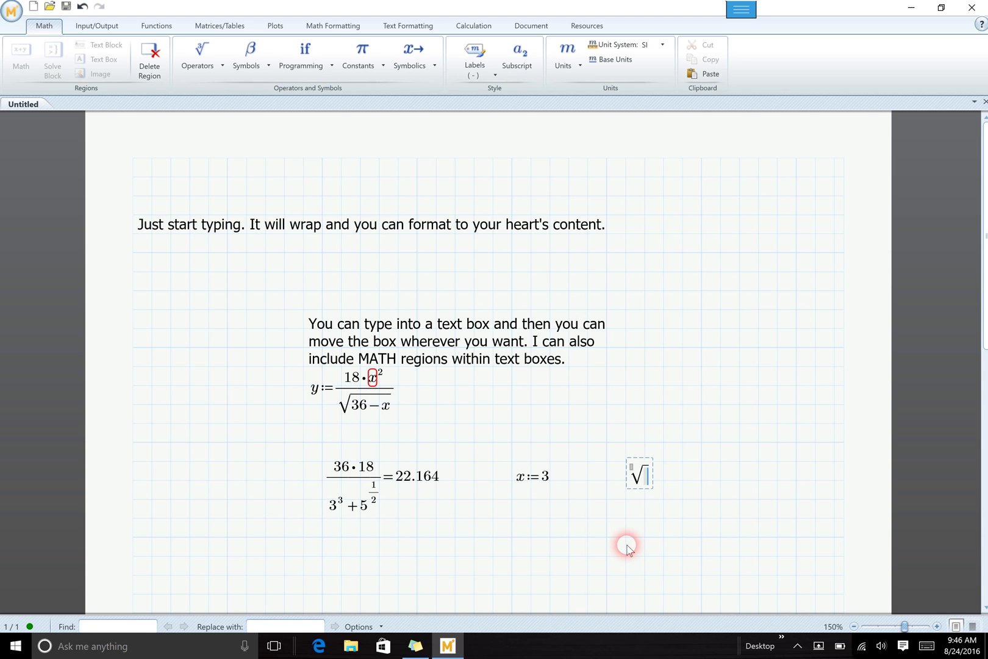
type("125")
left_click(632, 469)
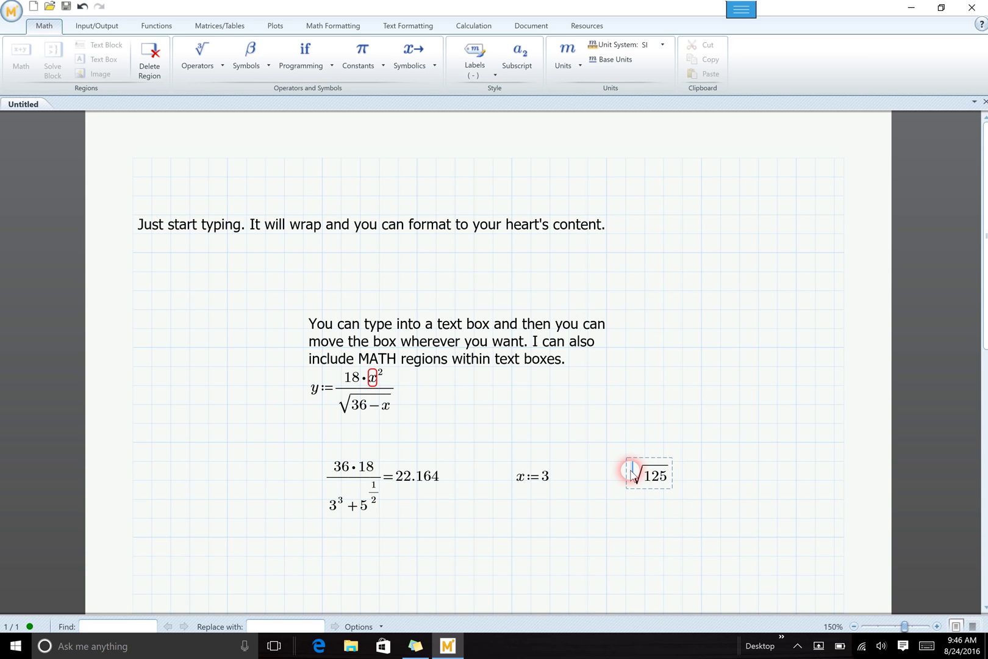
type("3")
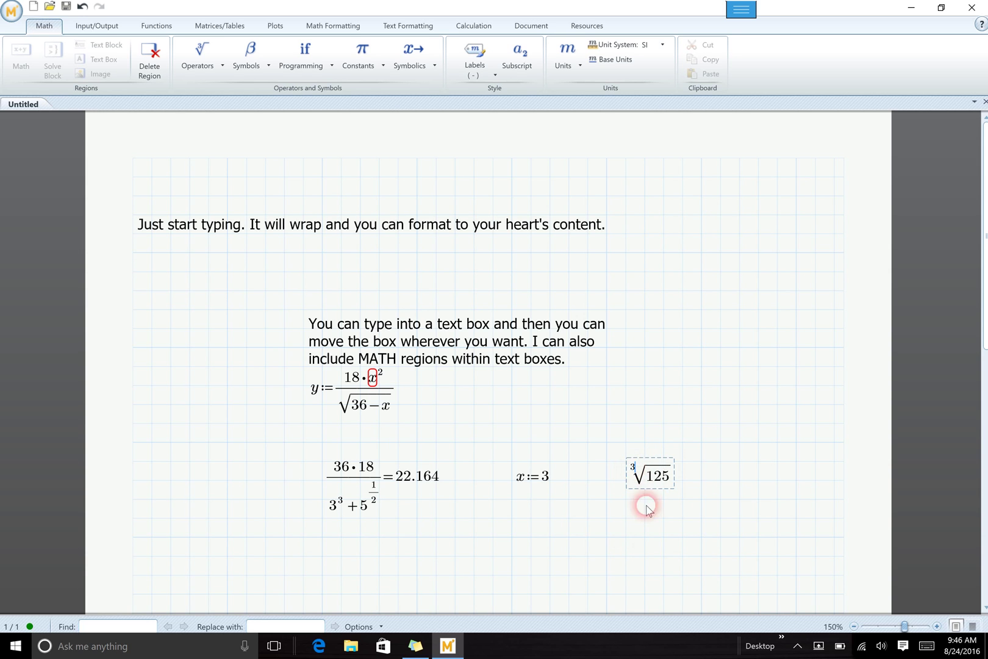
left_click(663, 538)
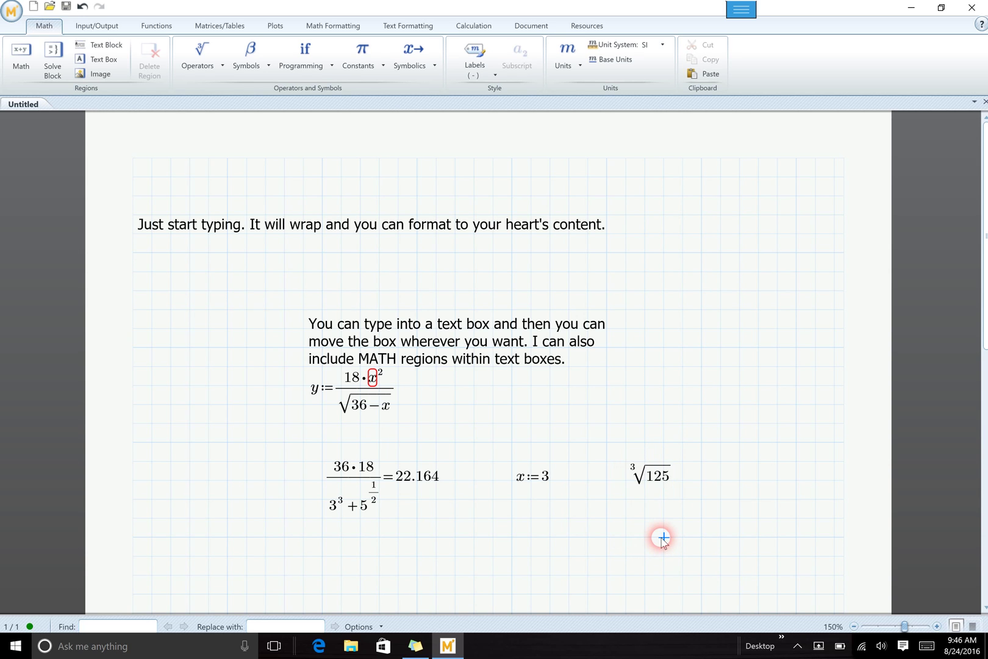
Select the whole cube root of 125 and evaluate it numerically
left_click(670, 477)
left_click(670, 477)
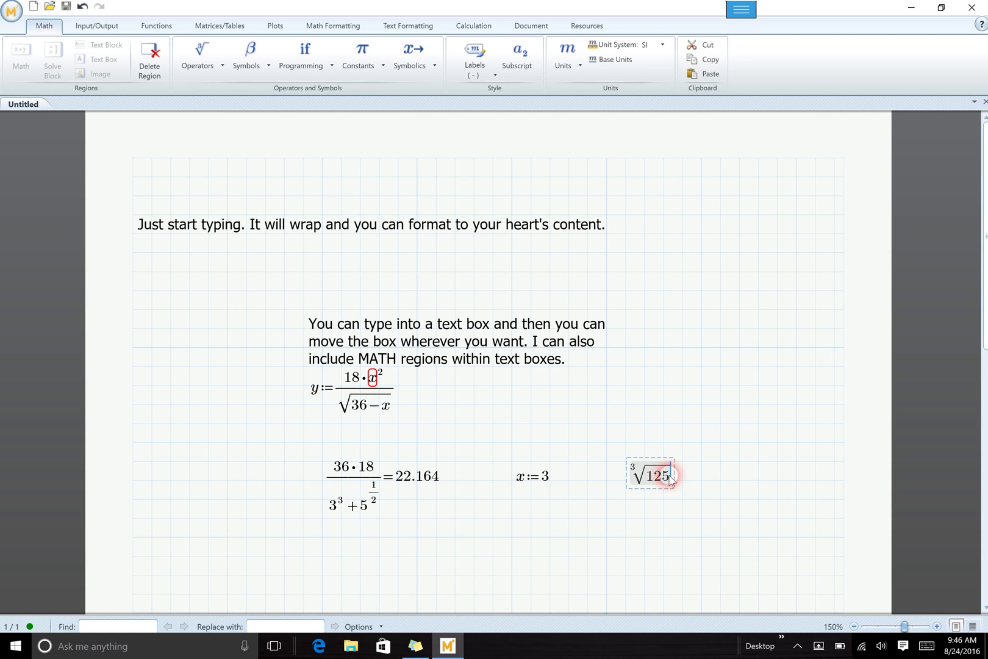
type("=5")
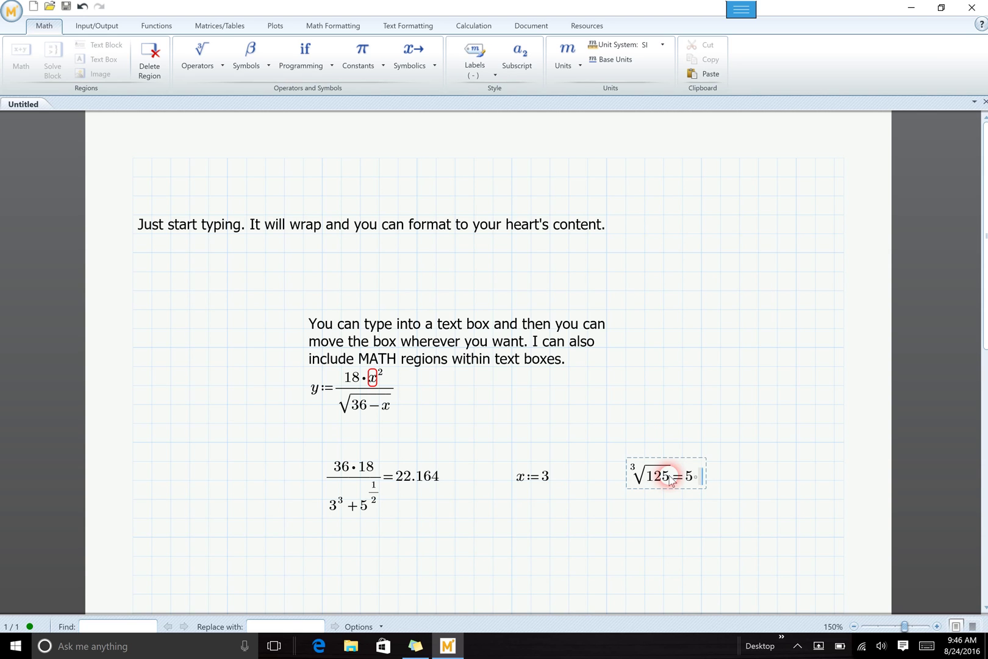
left_click(700, 403)
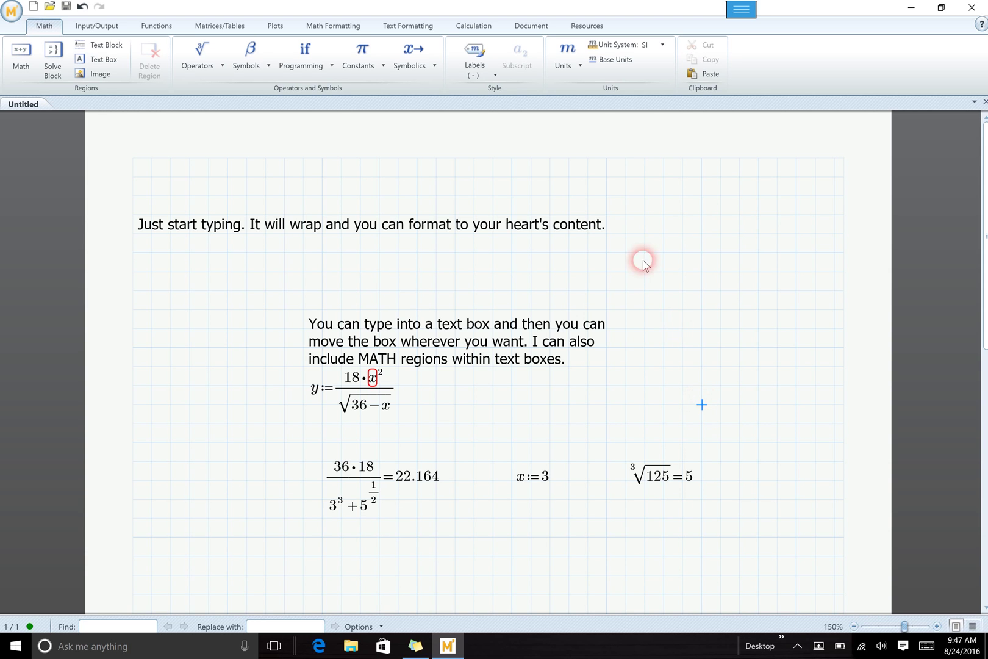
Look through the list of available units by category, such as energy, flow rate and force
left_click(565, 61)
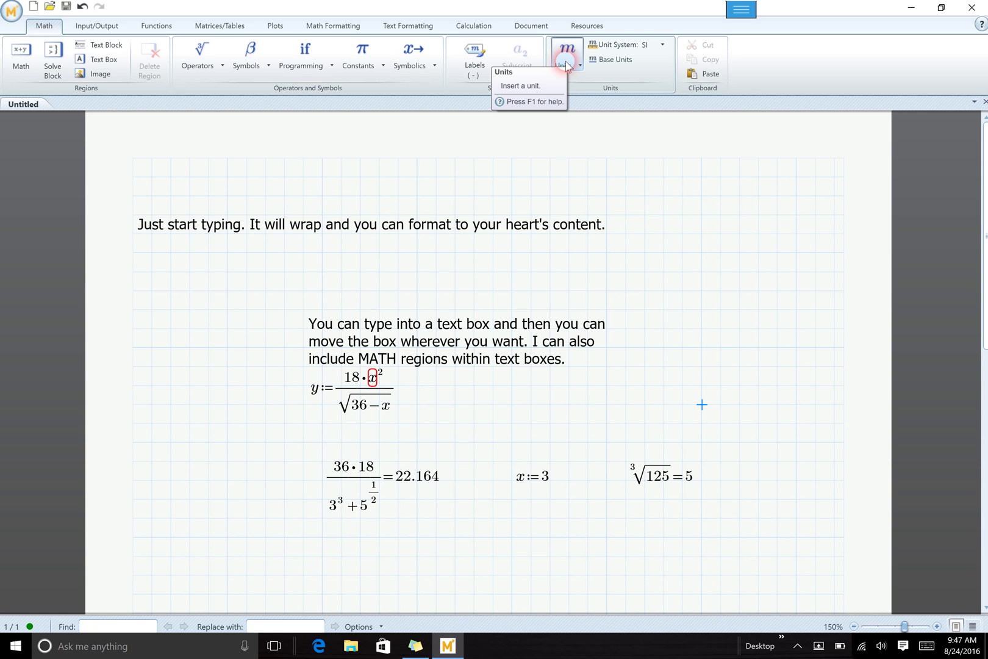
left_click(566, 65)
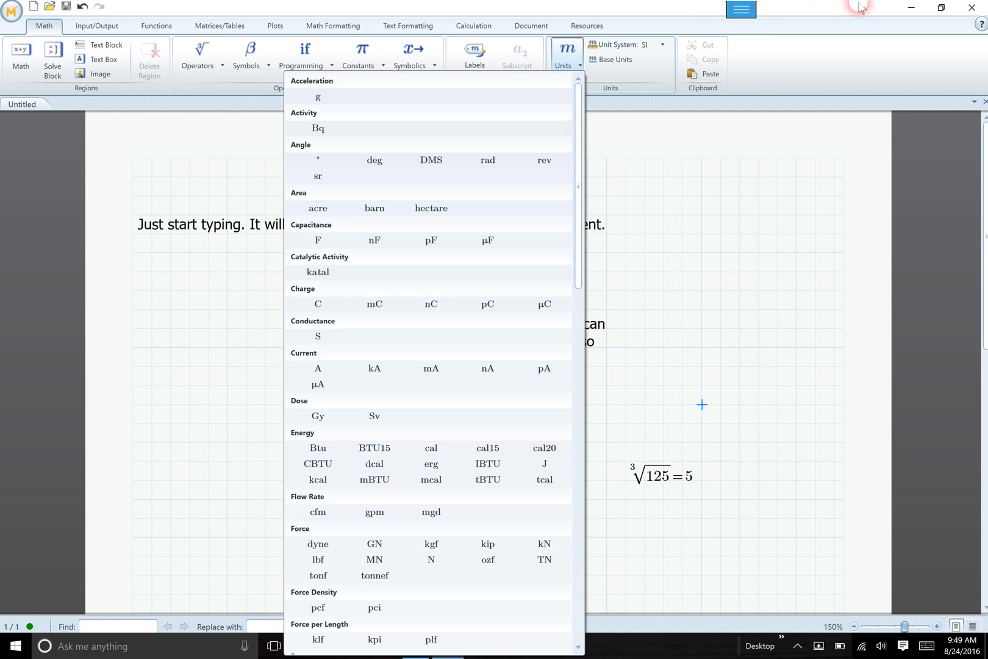
left_click(747, 247)
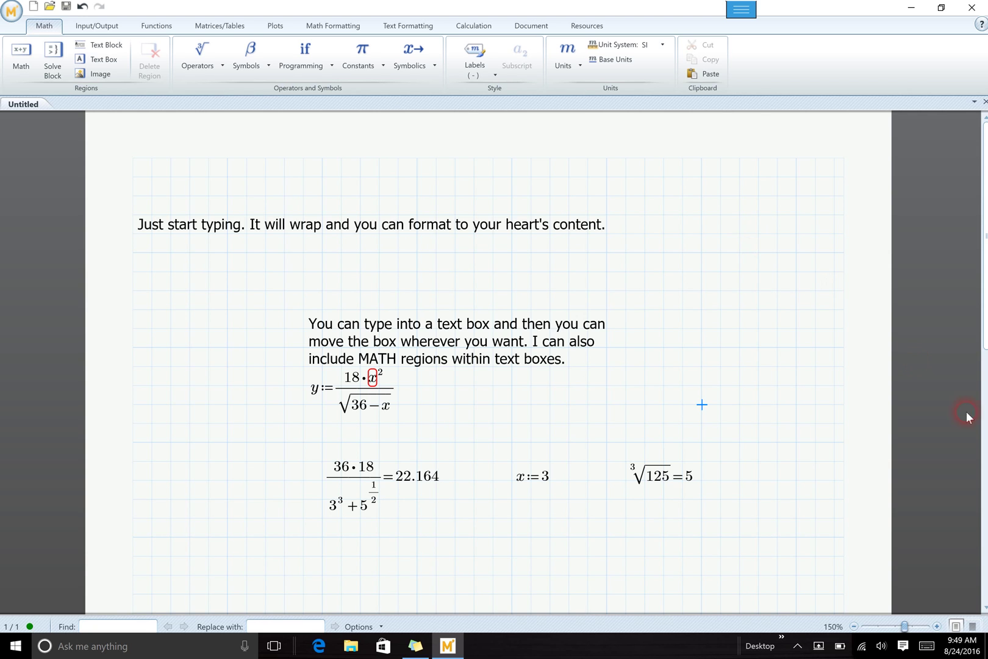
Enter the unit N in a new math region below the evaluated fraction and evaluate it
left_click_drag(982, 294, 814, 369)
left_click(228, 357)
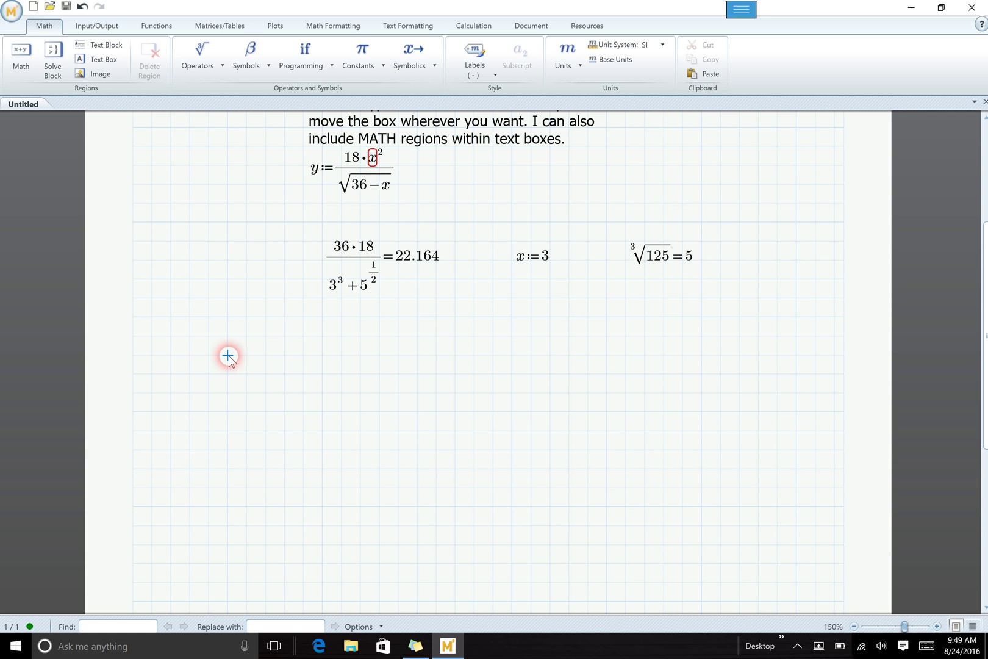
type("N")
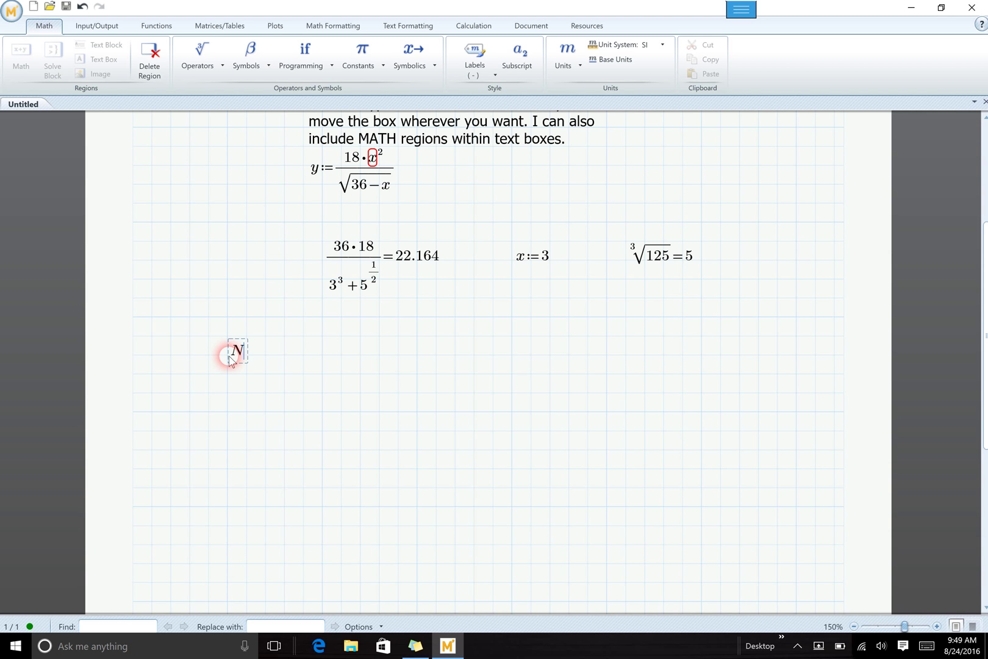
type("=1·N")
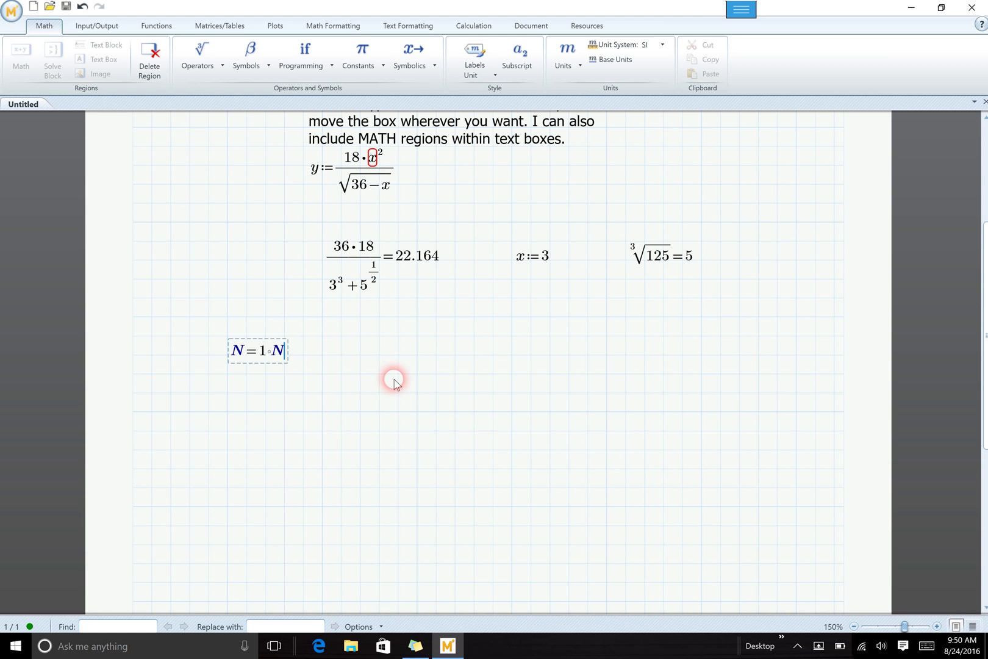
Enter the variable b in a new math region beside the N evaluation and evaluate it
left_click(417, 356)
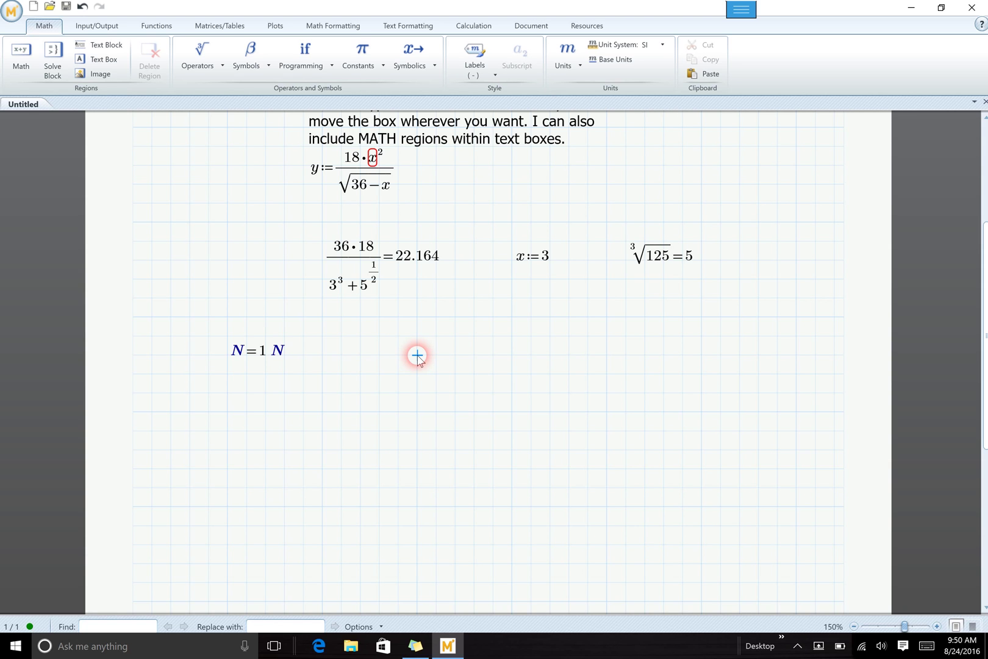
type("b")
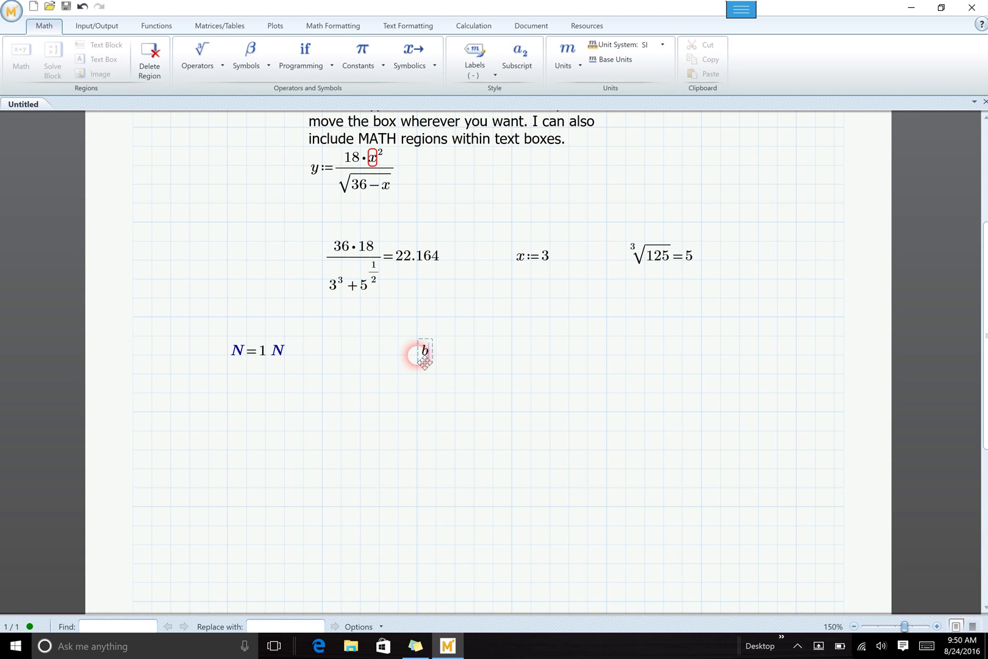
type("=")
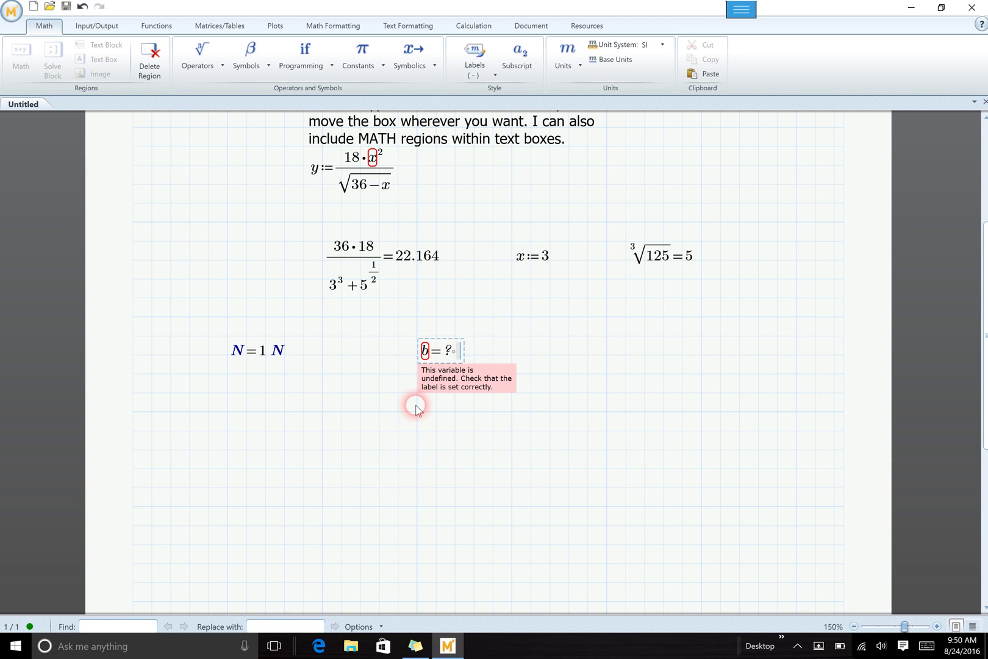
Rename N to Na in the evaluated region below the fraction
left_click(241, 354)
type("a")
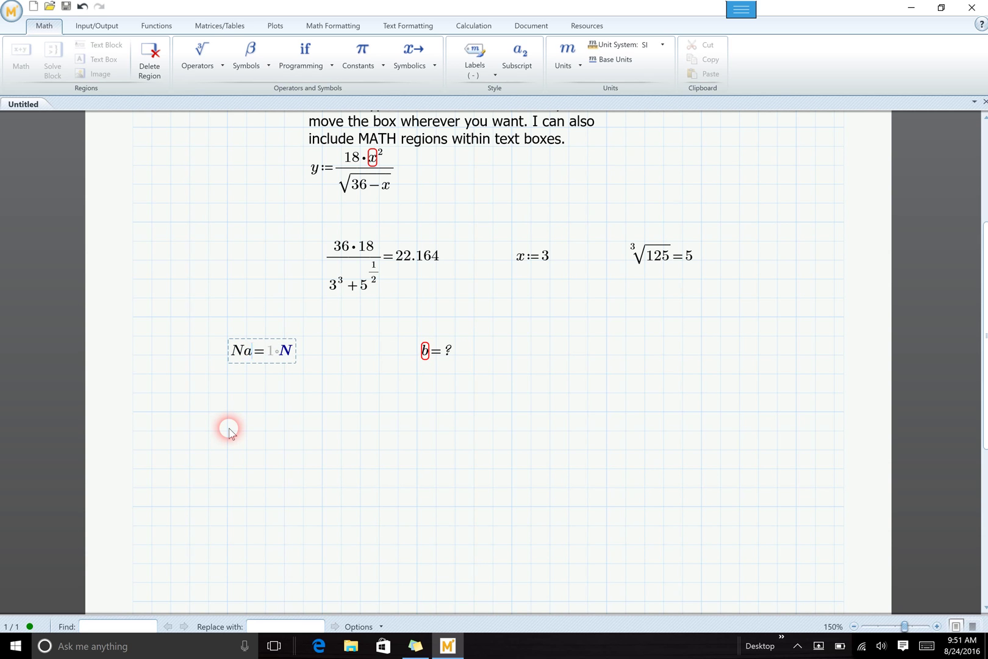
left_click(273, 512)
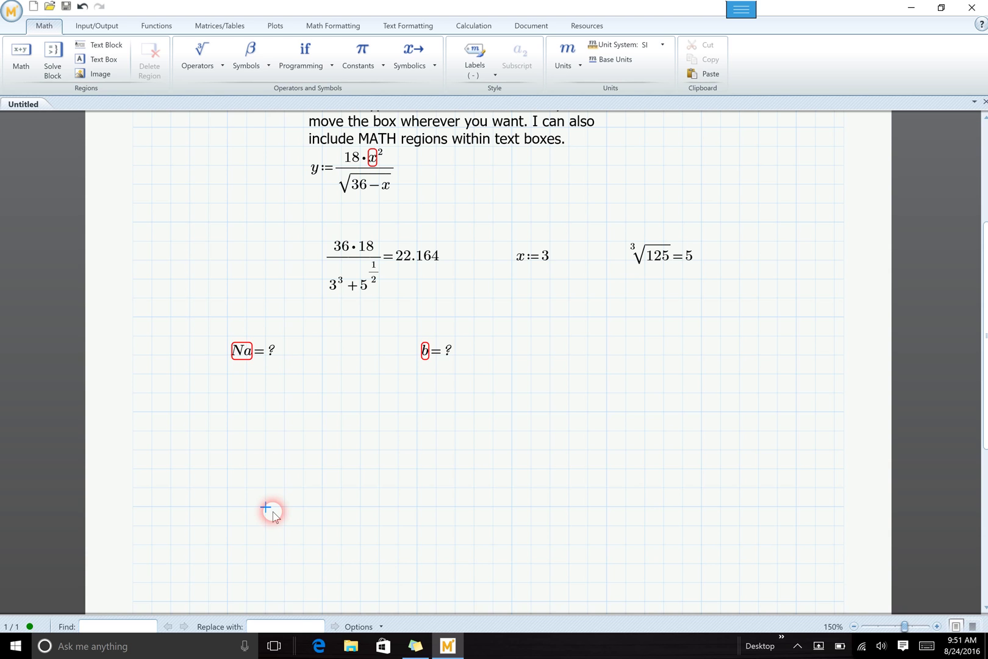
Replace the letter a in the name Na with 0, making it N0
left_click(250, 359)
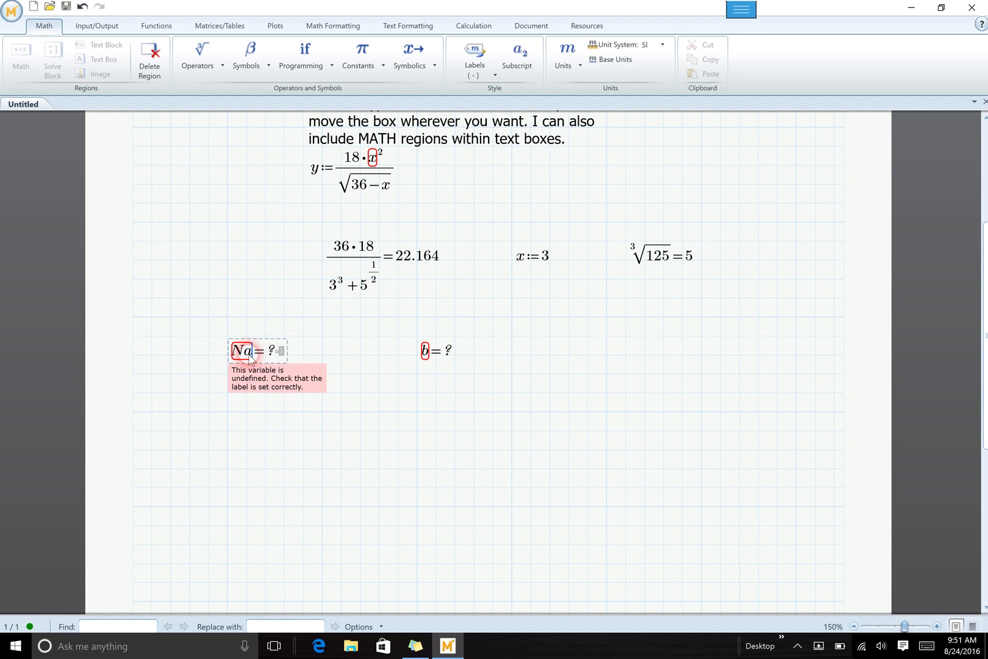
key("BackSpace")
type("0")
left_click(244, 386)
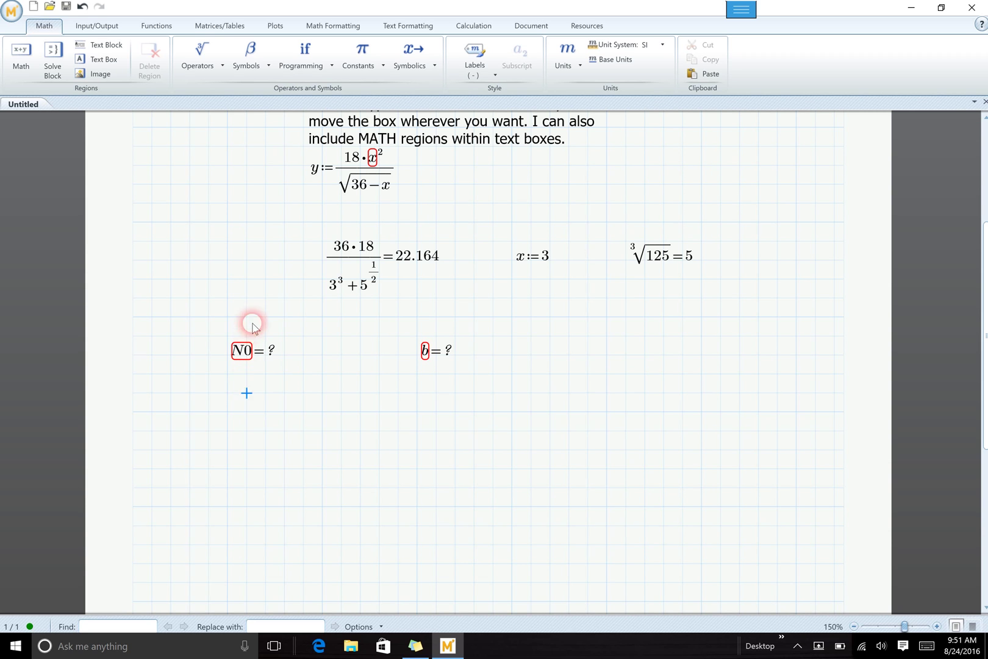
Replace the 0 in N0 with a subscript a
left_click(251, 358)
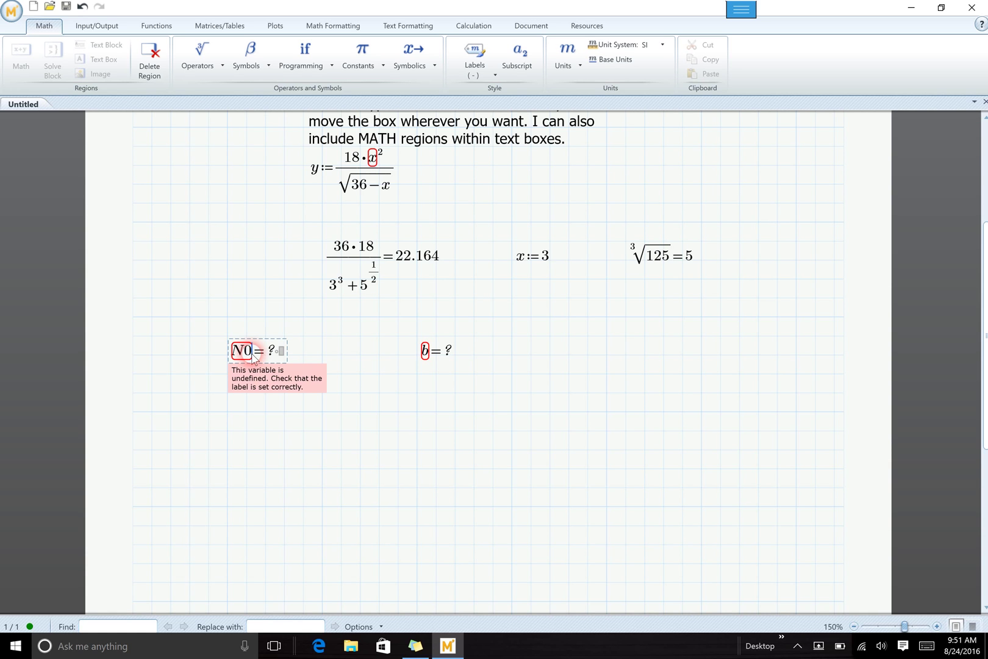
key("BackSpace")
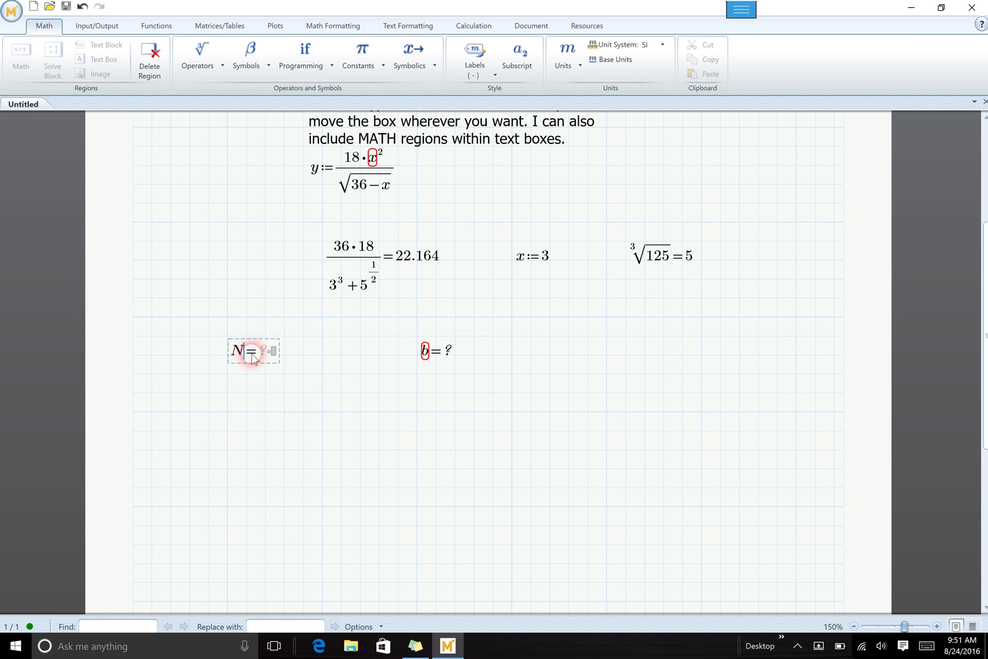
left_click(516, 66)
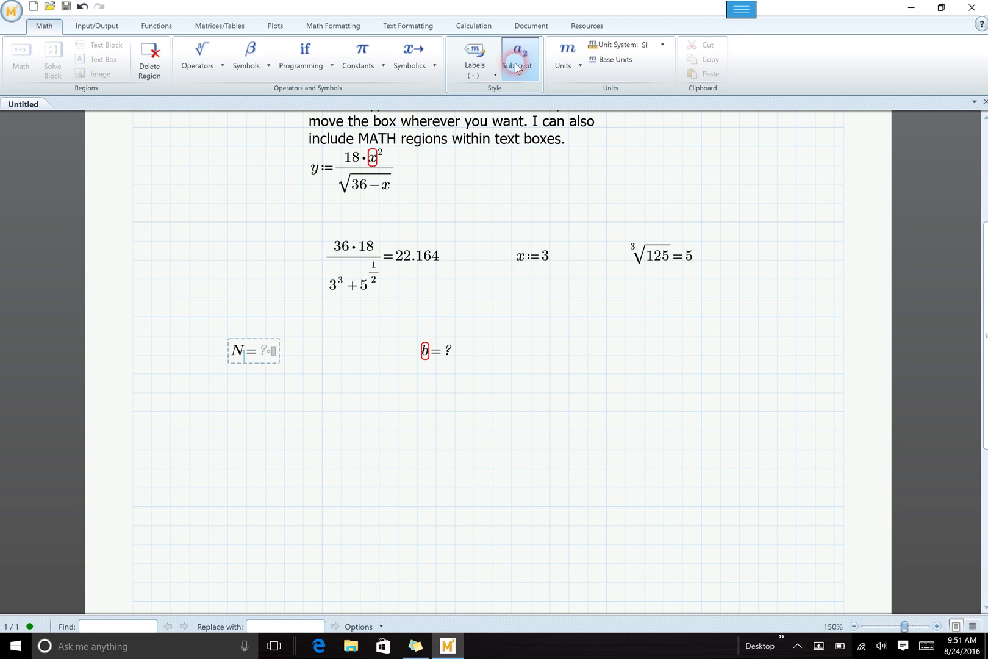
type("a")
left_click(320, 444)
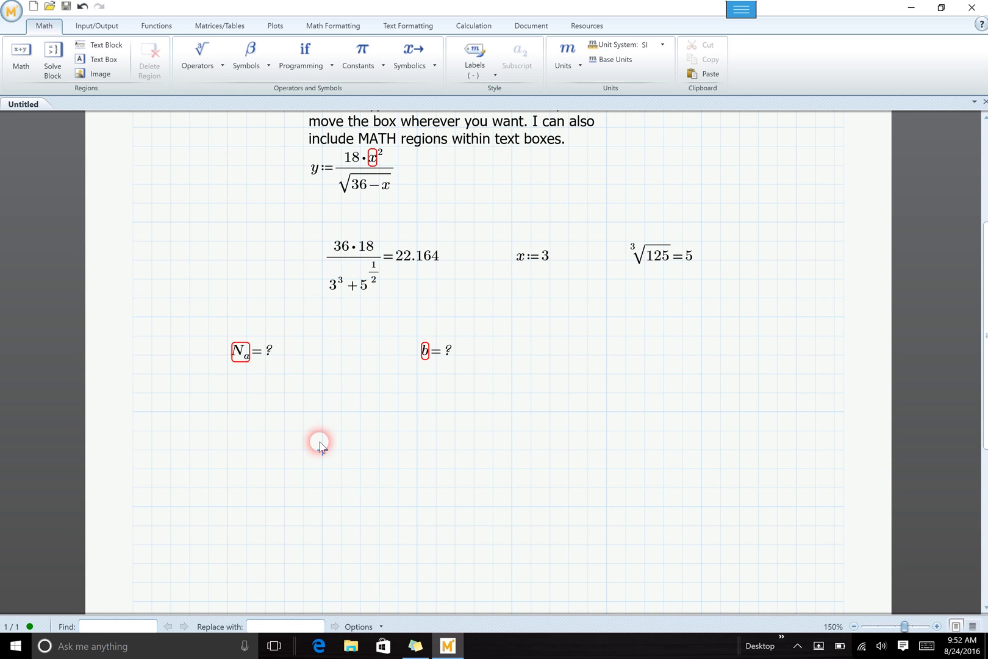
left_click(321, 445)
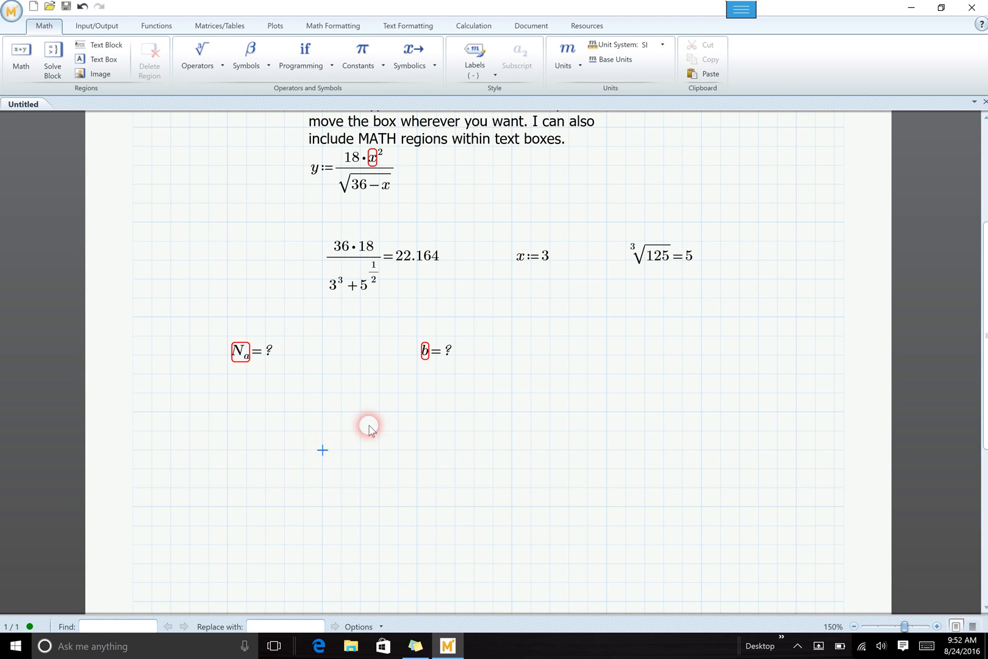
Enter kg·m/s² in a new math region beside the b evaluation and evaluate the whole fraction
left_click(573, 357)
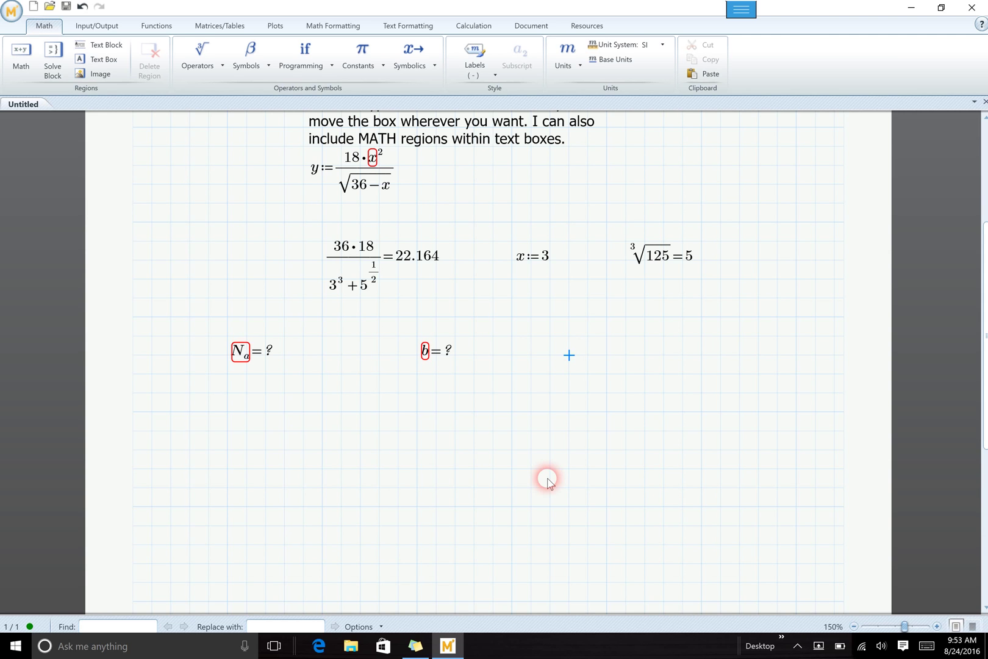
type("kg")
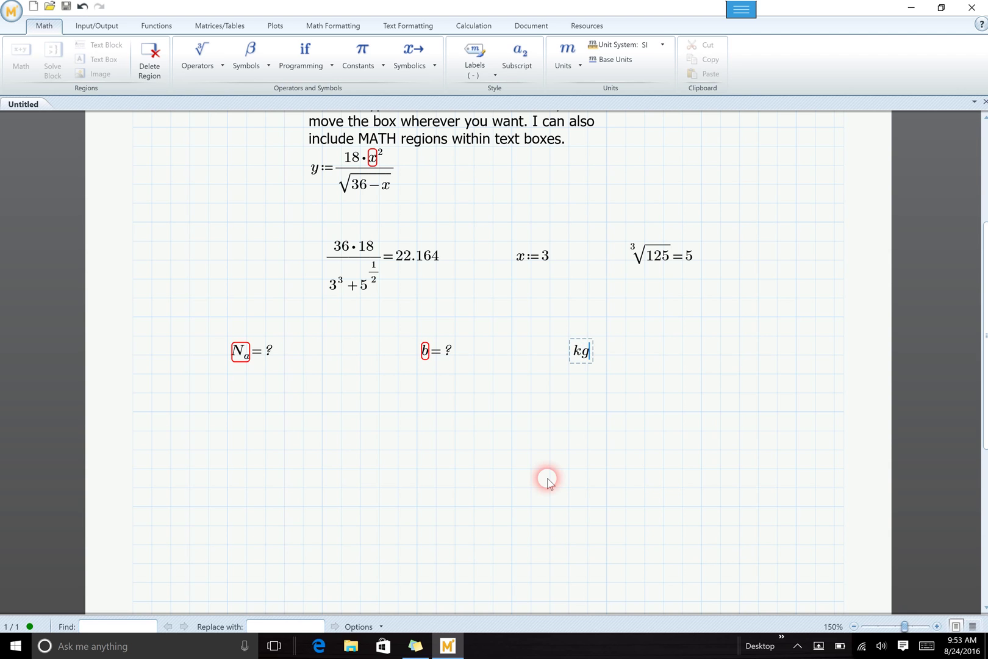
type("*m/s^2")
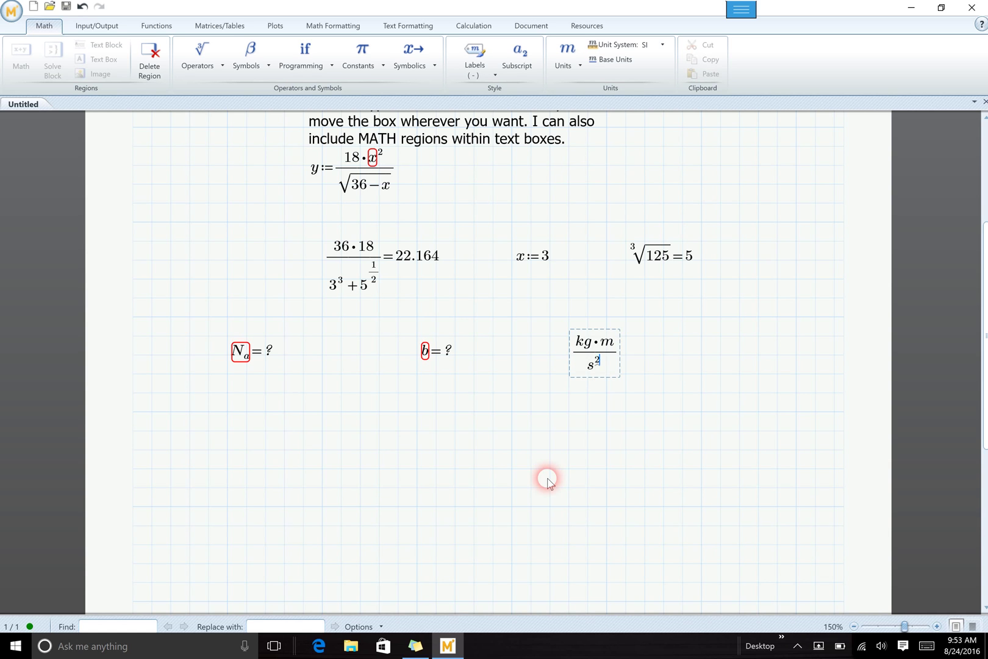
key("space")
key("space")
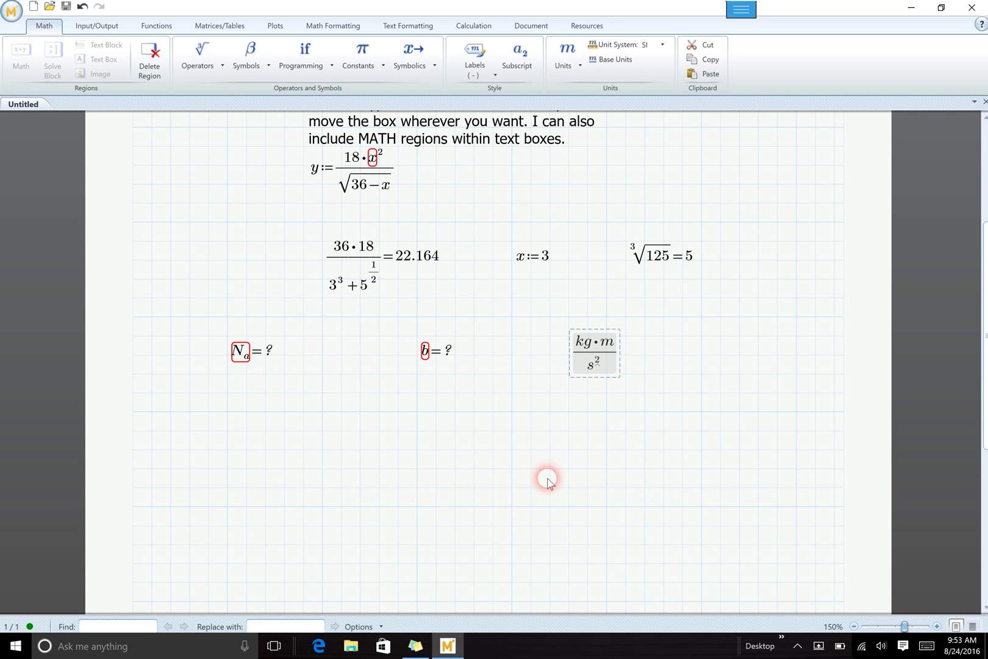
type("=1·N")
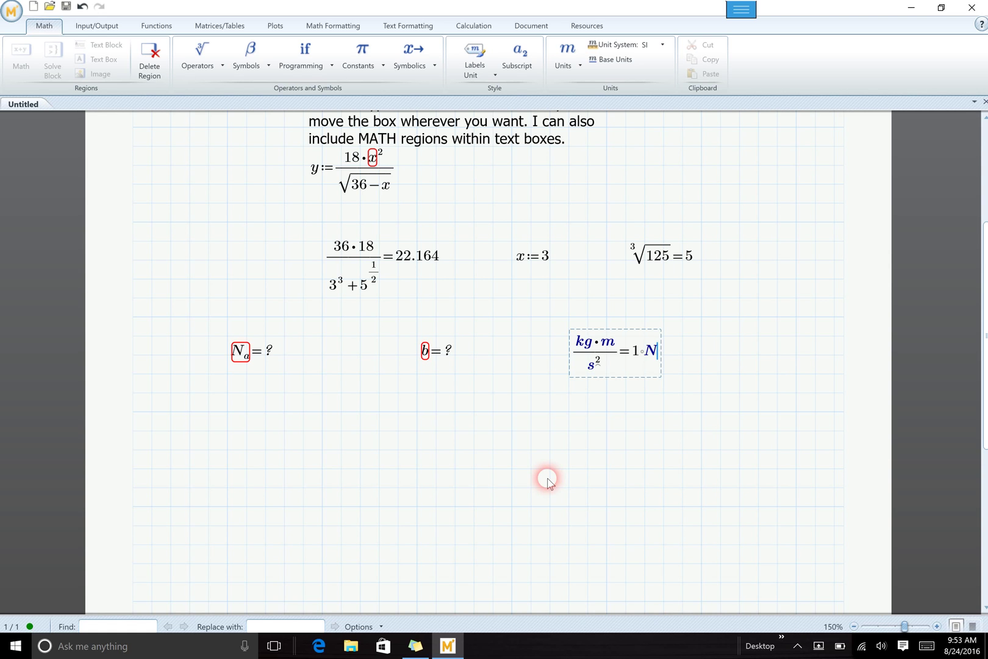
Evaluate 71 mi in a new math region below the subscripted N and express the result in cm
left_click(228, 432)
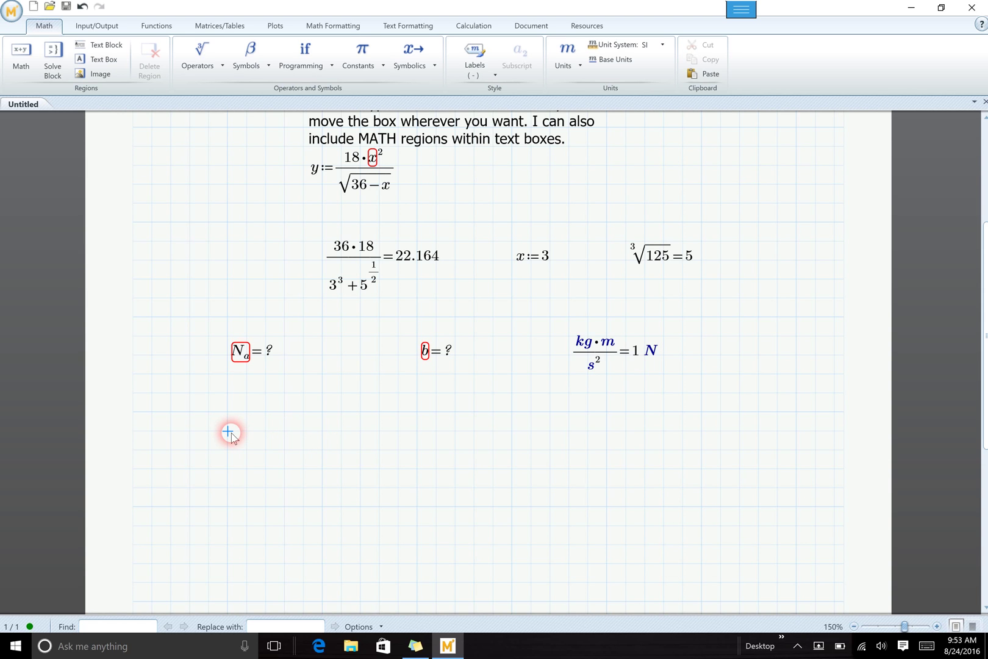
type("71")
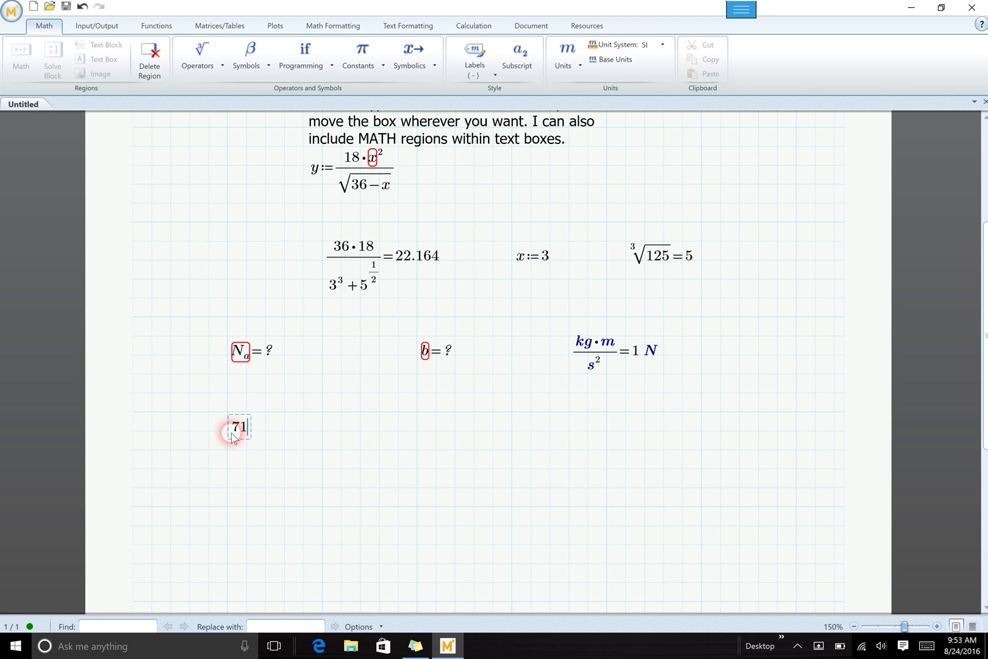
type("·mi")
type("=(1.143·10^5)·m")
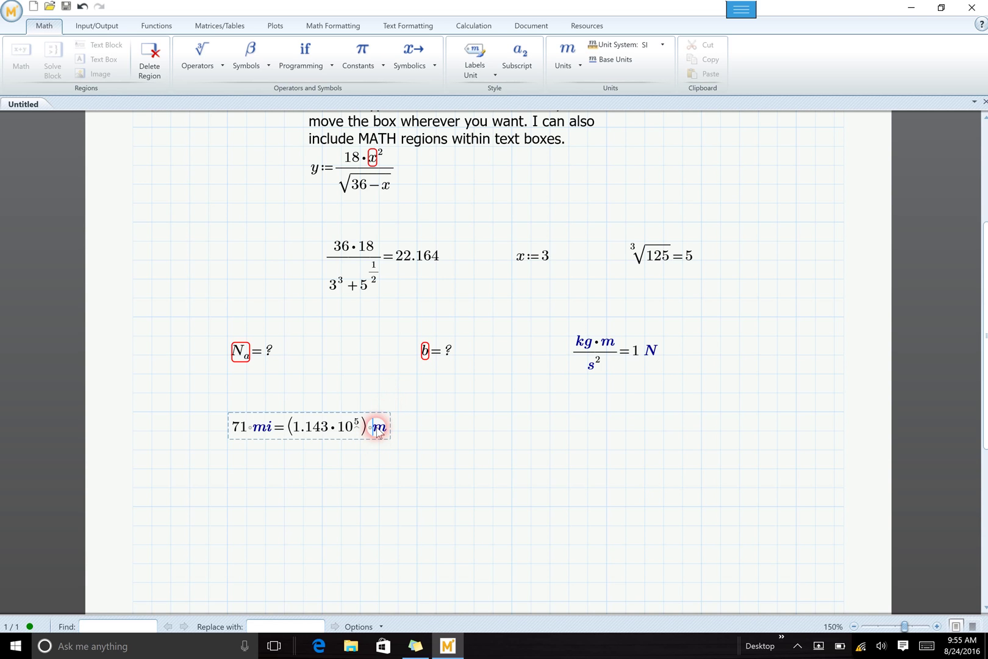
type("c")
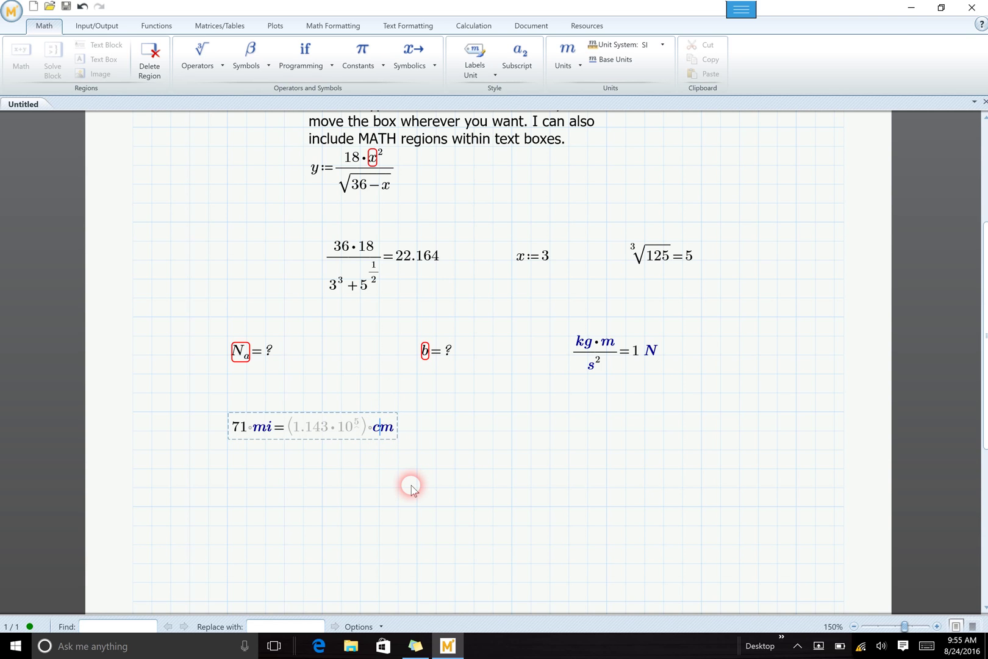
left_click(484, 468)
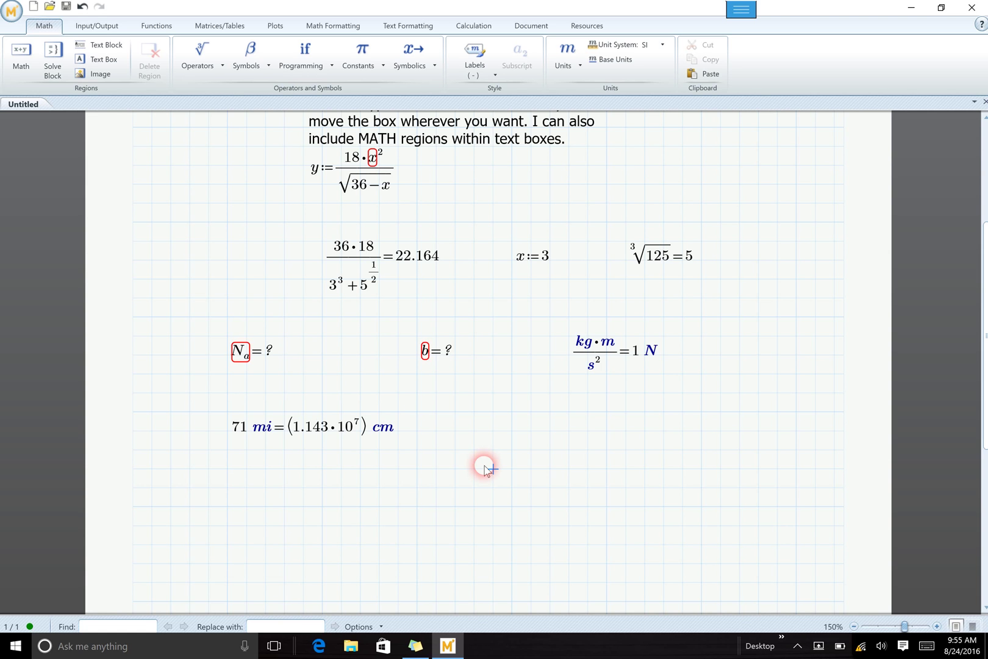
Change the result unit of the 71 mi evaluation to in
left_click(392, 435)
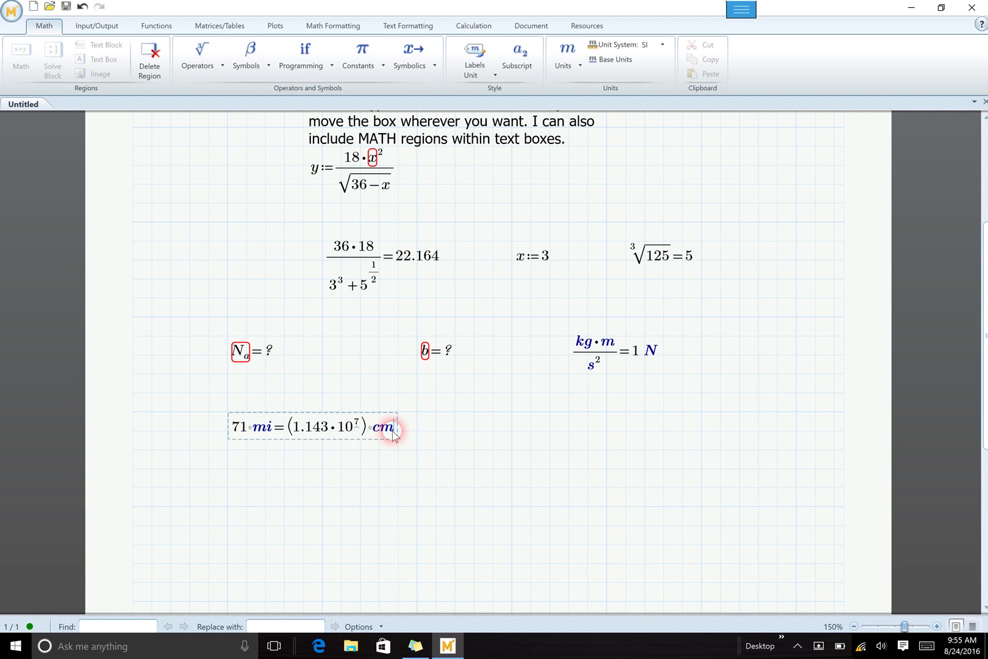
key("BackSpace")
key("BackSpace")
type("in")
left_click(382, 487)
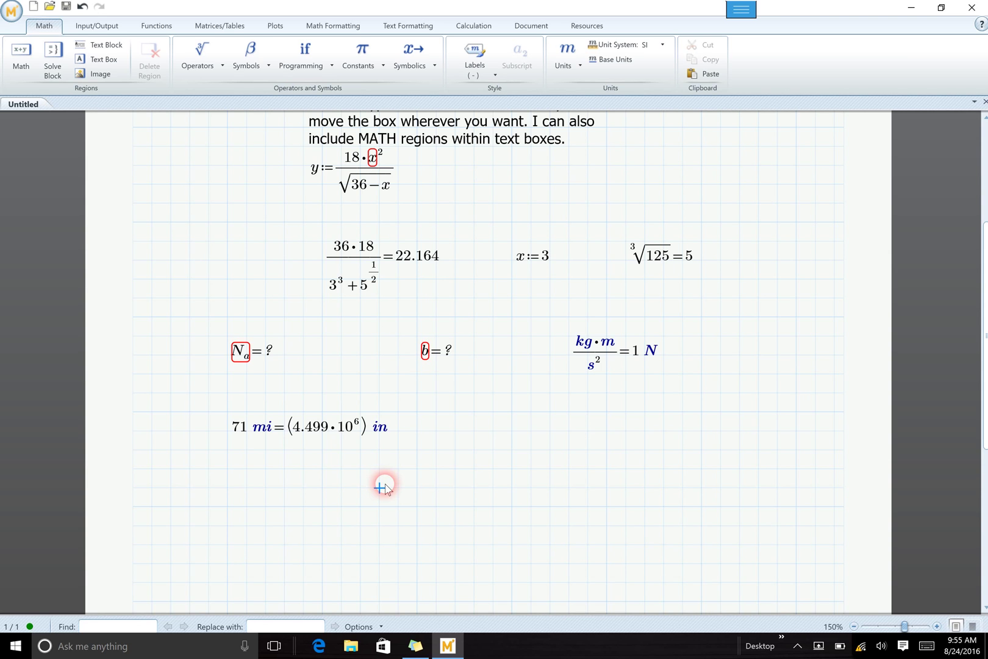
Evaluate 1 mi in a new math region beside the 71 mi conversion and express the result in km
left_click(512, 432)
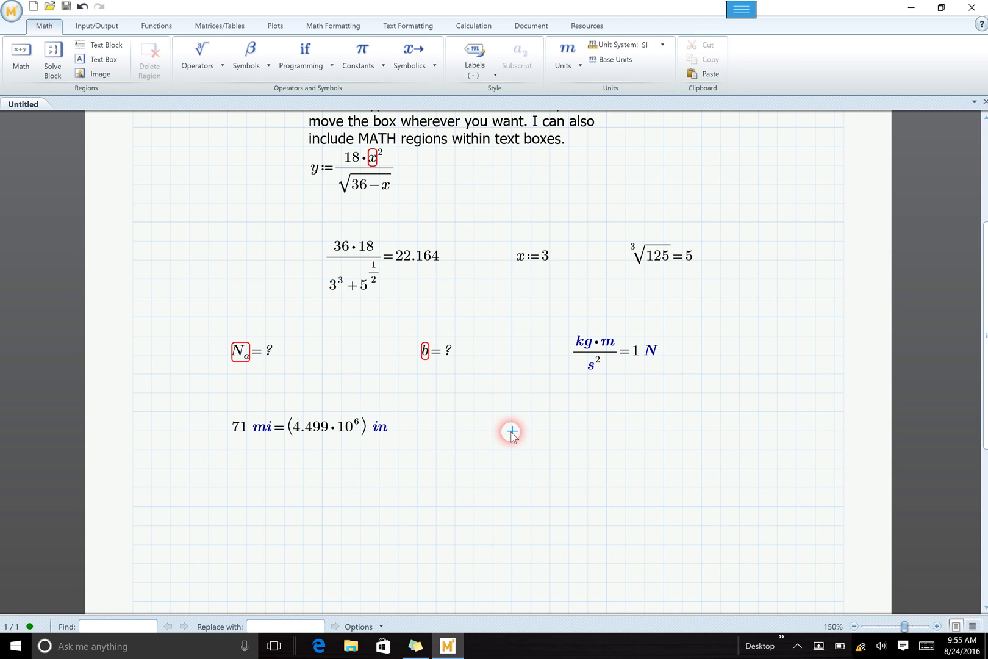
type("1 mi")
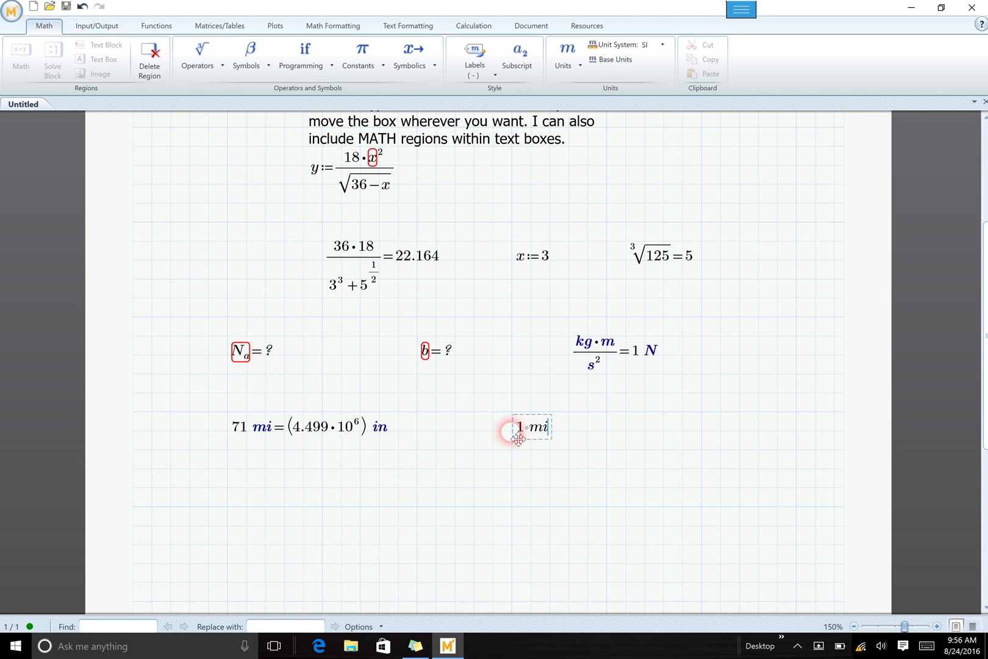
type("=(1.609·10^3) m")
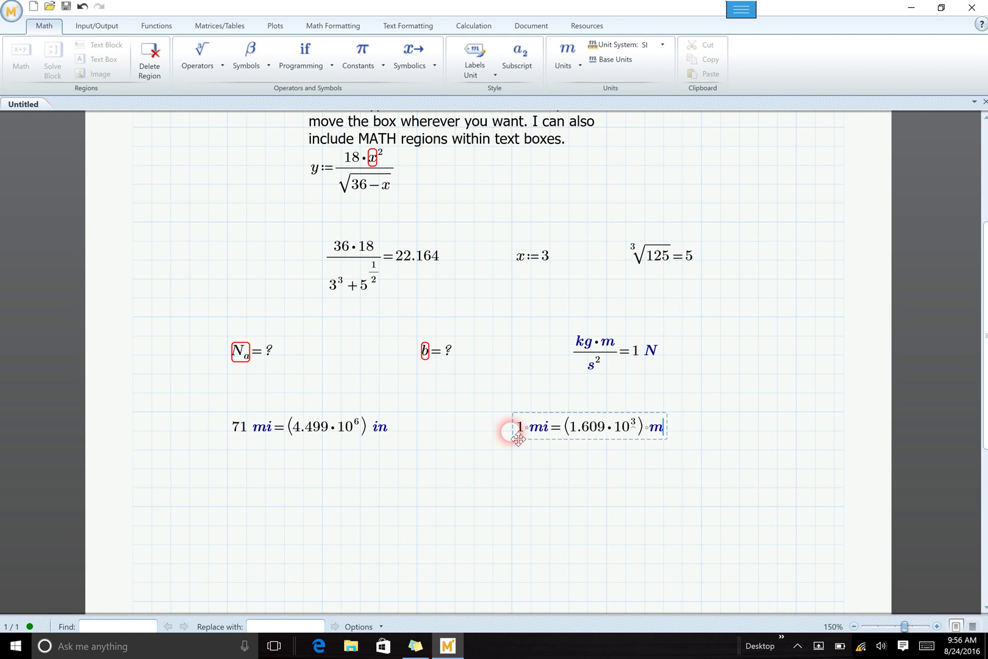
key("BackSpace")
type("km")
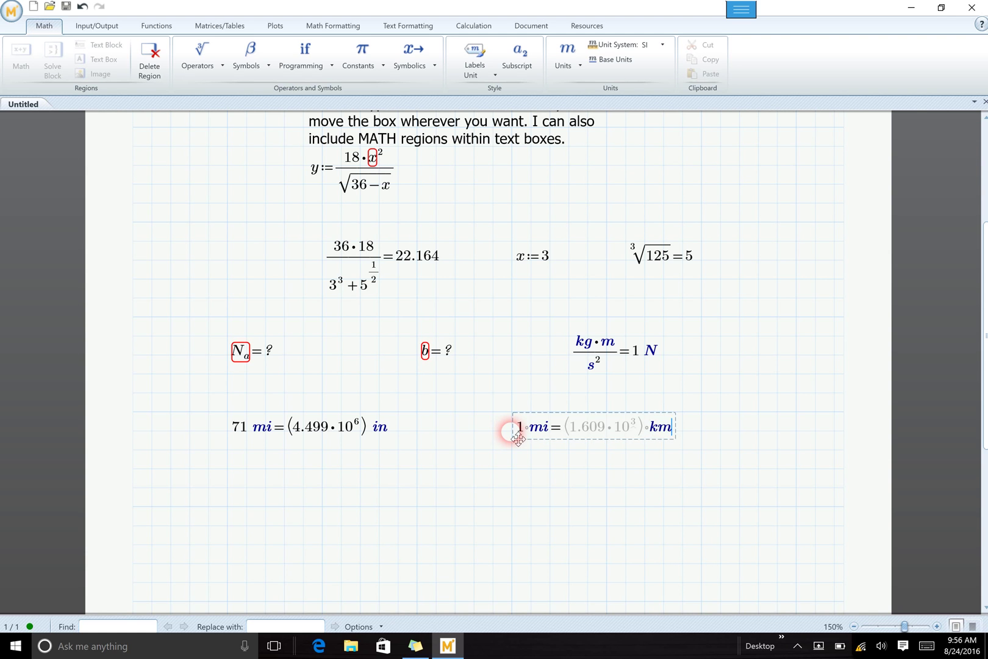
left_click(549, 500)
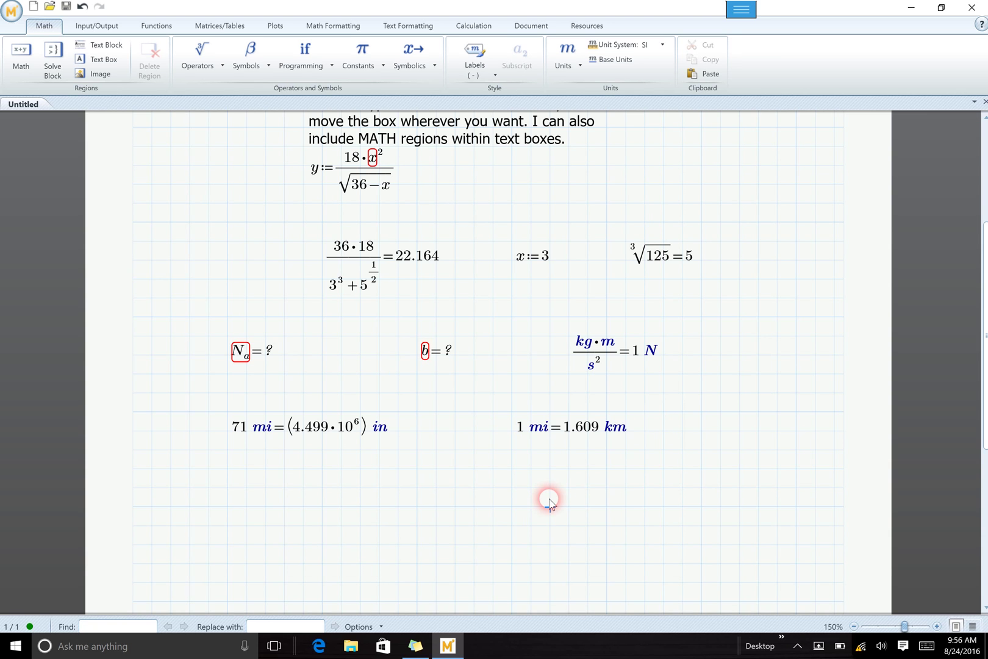
Change the result unit of the 1 mi evaluation to ft
left_click(629, 430)
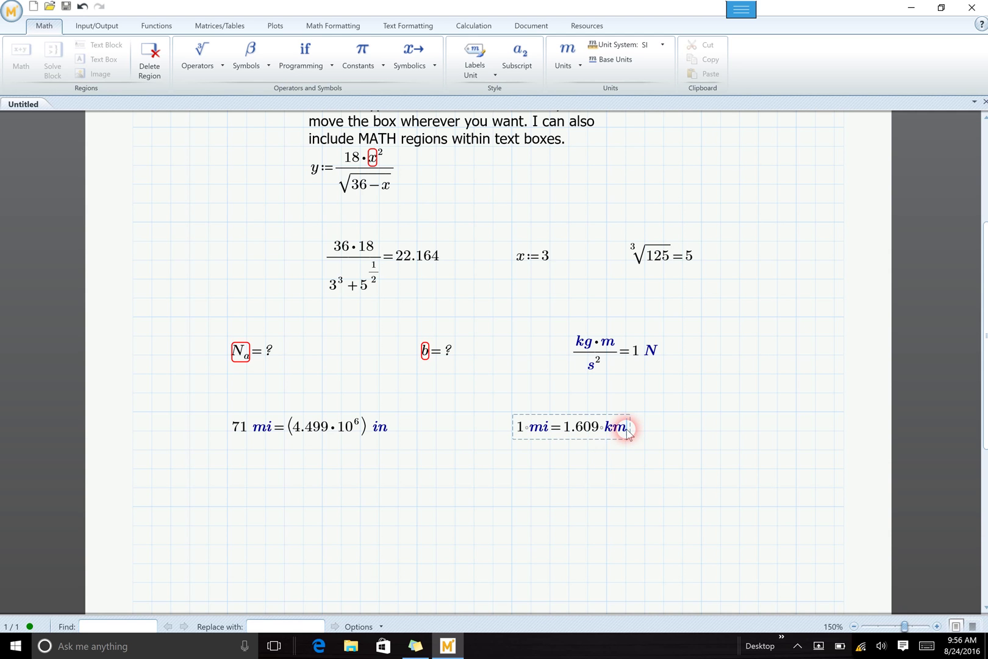
key("BackSpace")
key("BackSpace")
type("ft")
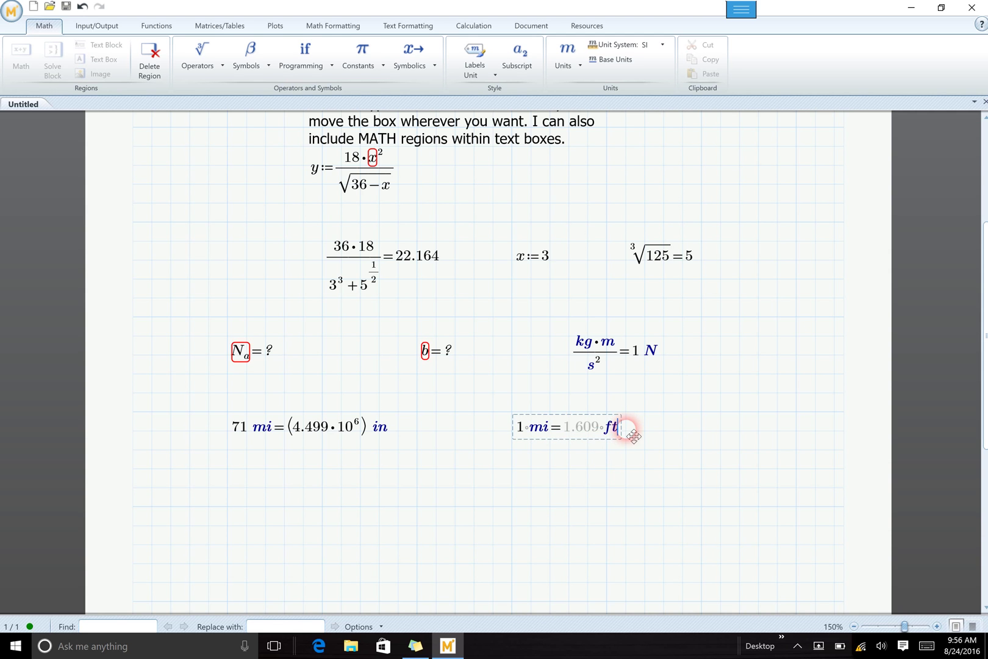
left_click(617, 483)
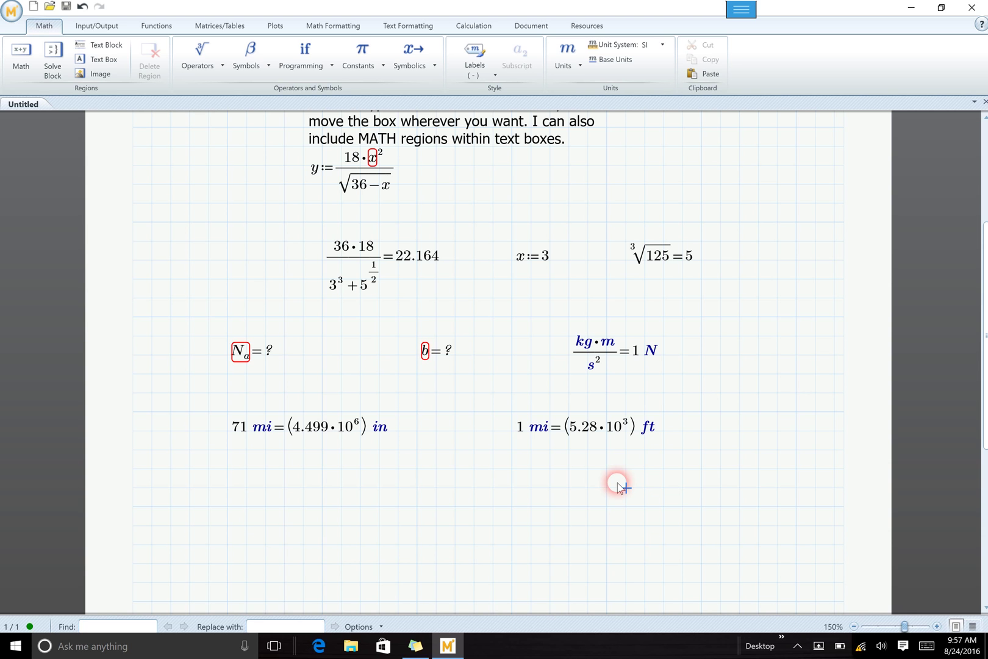
Define m1 as 8 kg in a new math region below the 71 mi conversion
left_click(322, 508)
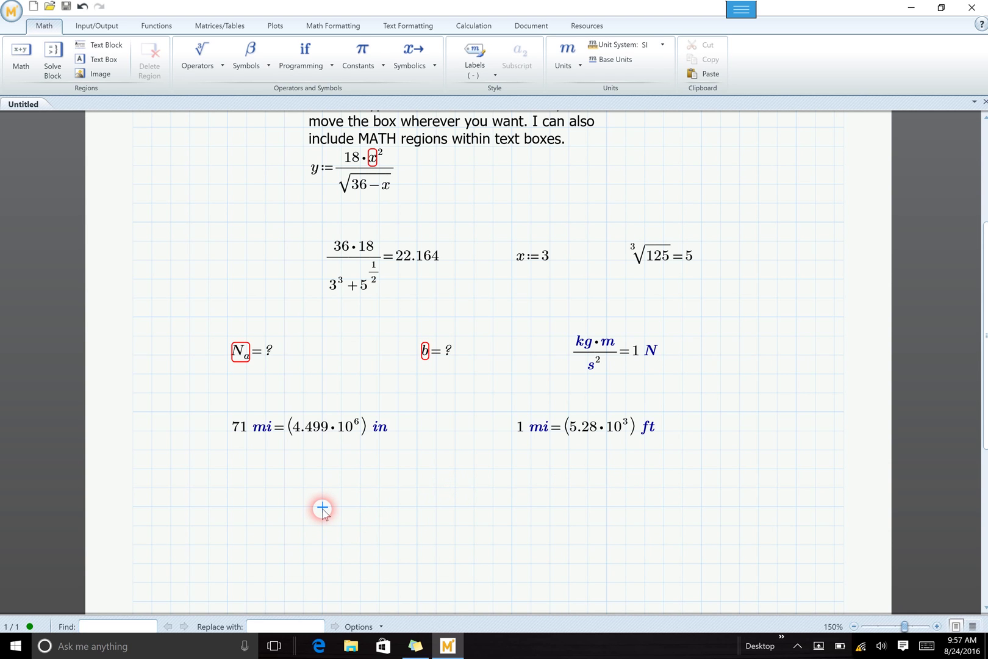
type("m1")
type(":")
type("8*kg")
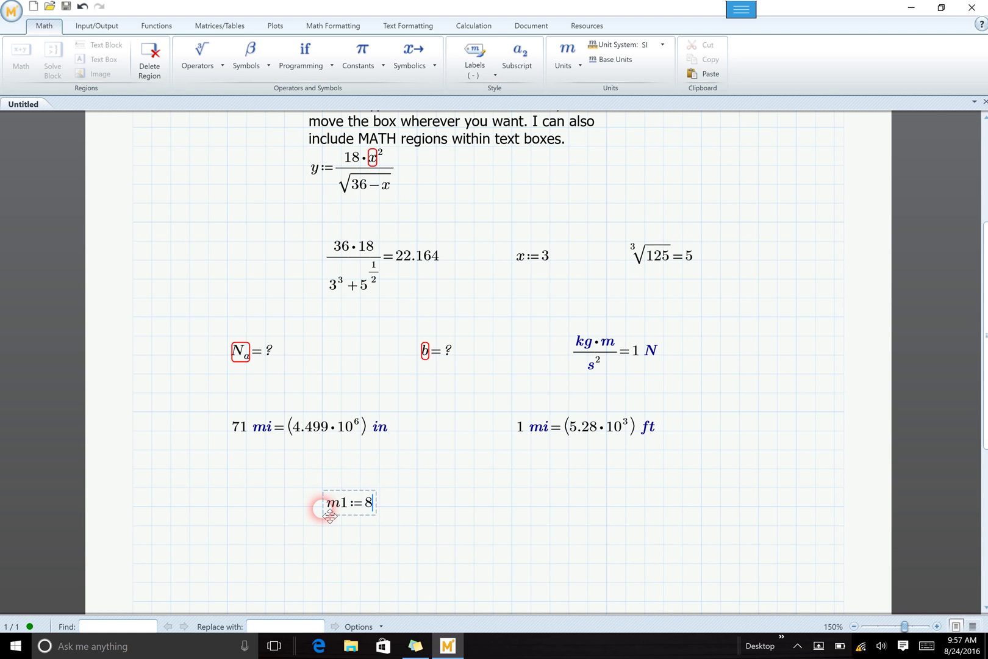
left_click(454, 509)
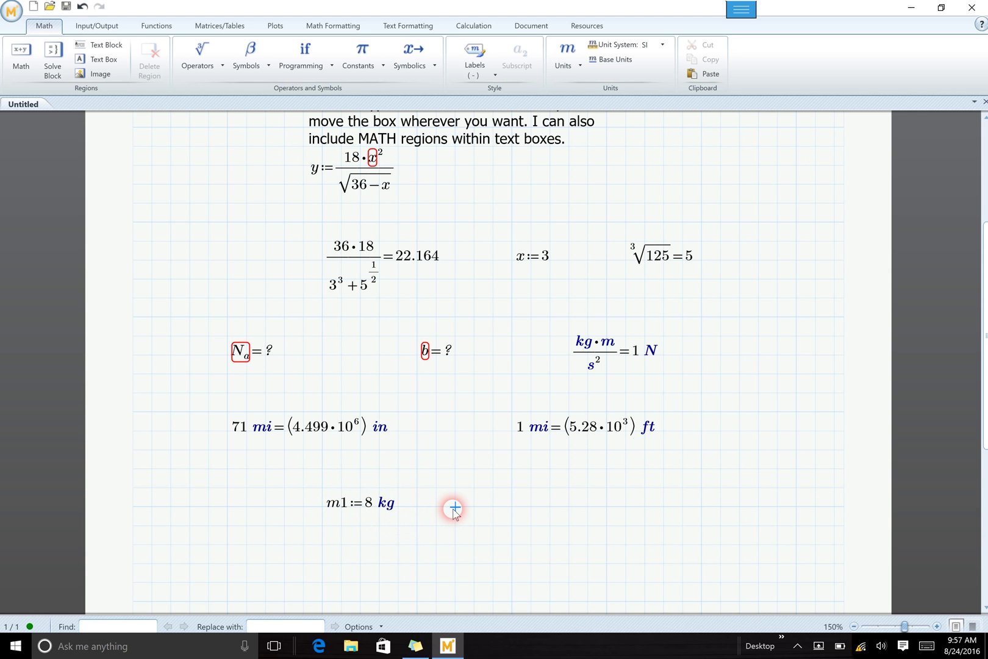
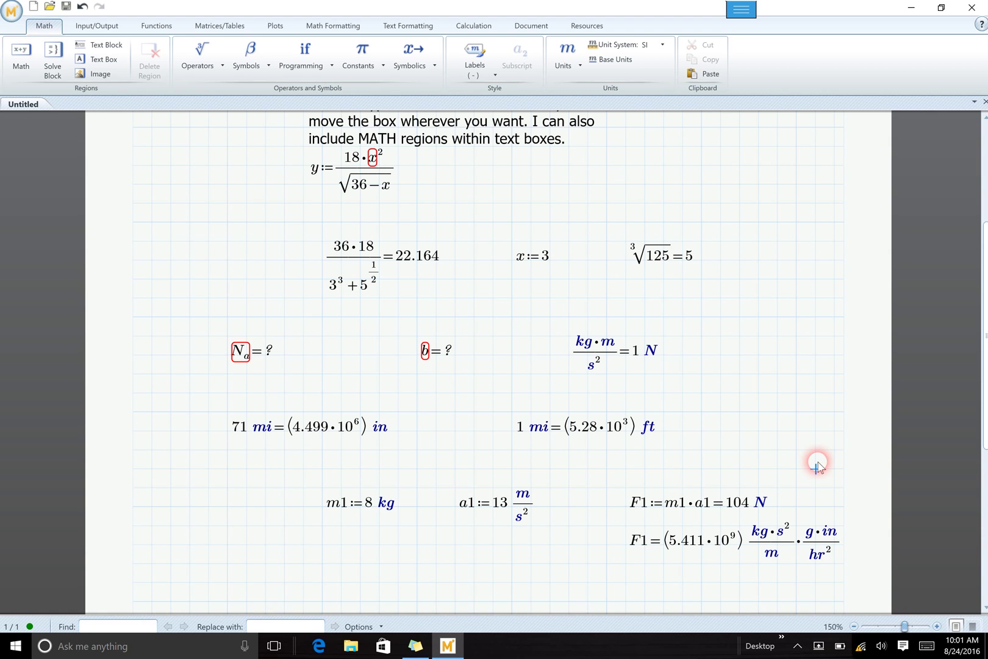
Change the g unit to gm in the result of the F1 evaluation
left_click(816, 540)
type("m")
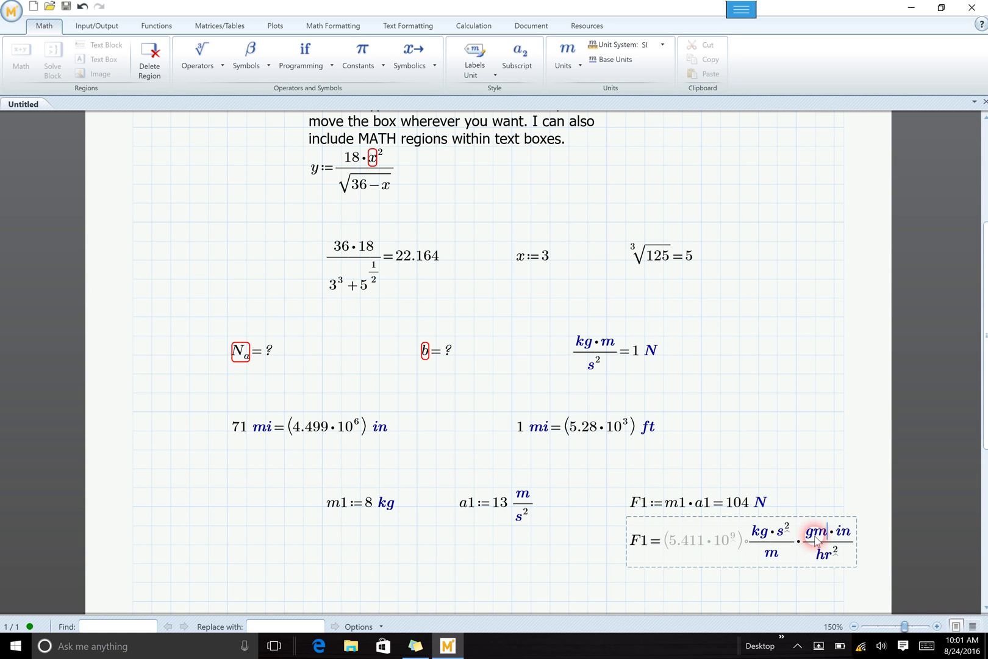
left_click(784, 449)
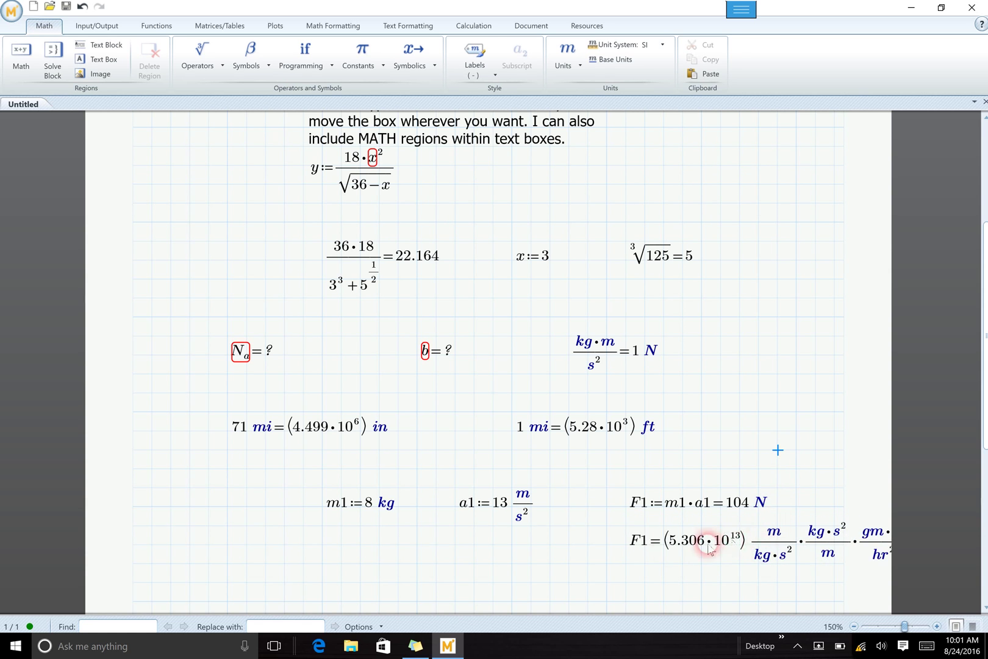
Move the long F1 evaluation so that it starts just below the a1 definition, inside the page boundary
left_click(660, 546)
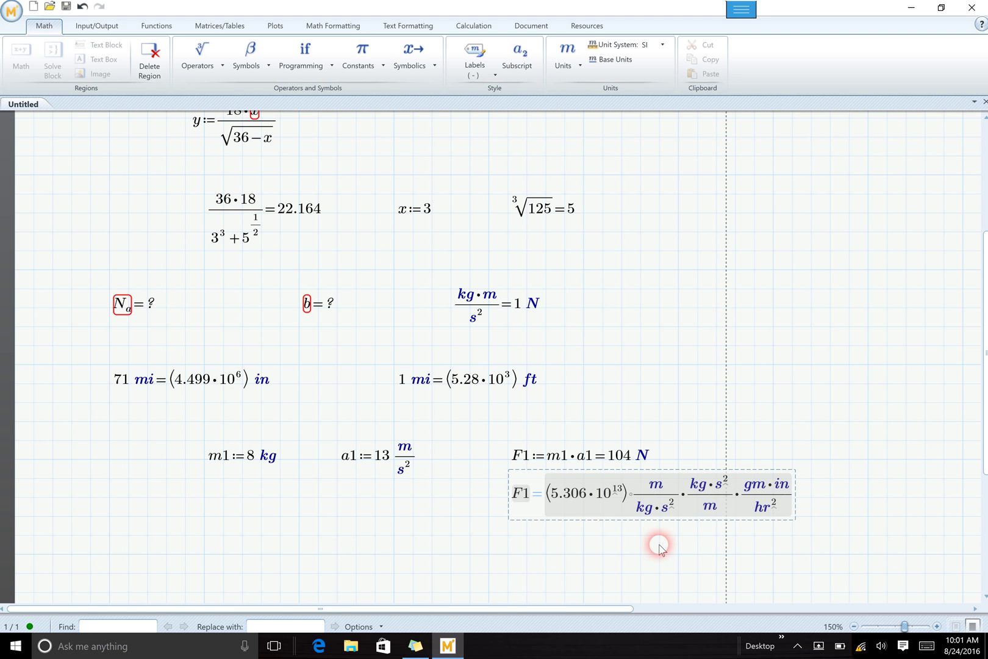
left_click_drag(603, 530, 427, 555)
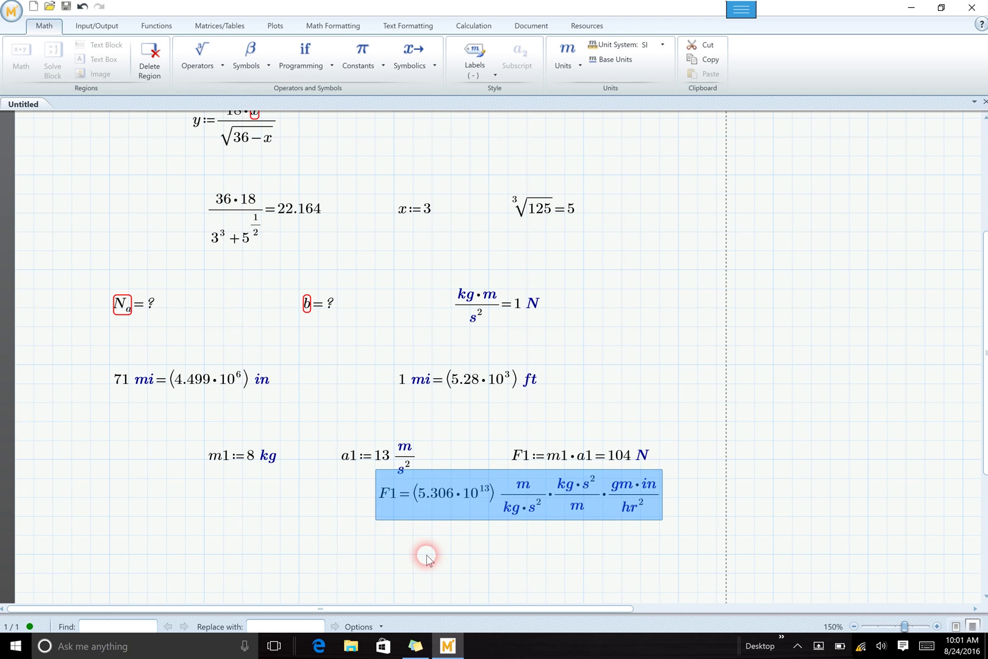
left_click(389, 547)
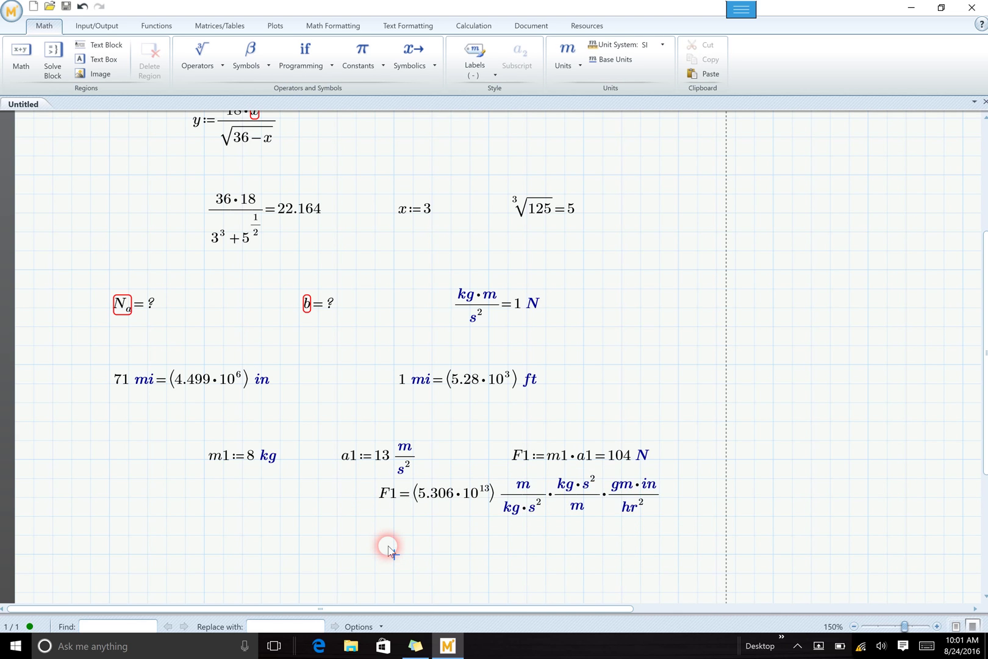
left_click(389, 547)
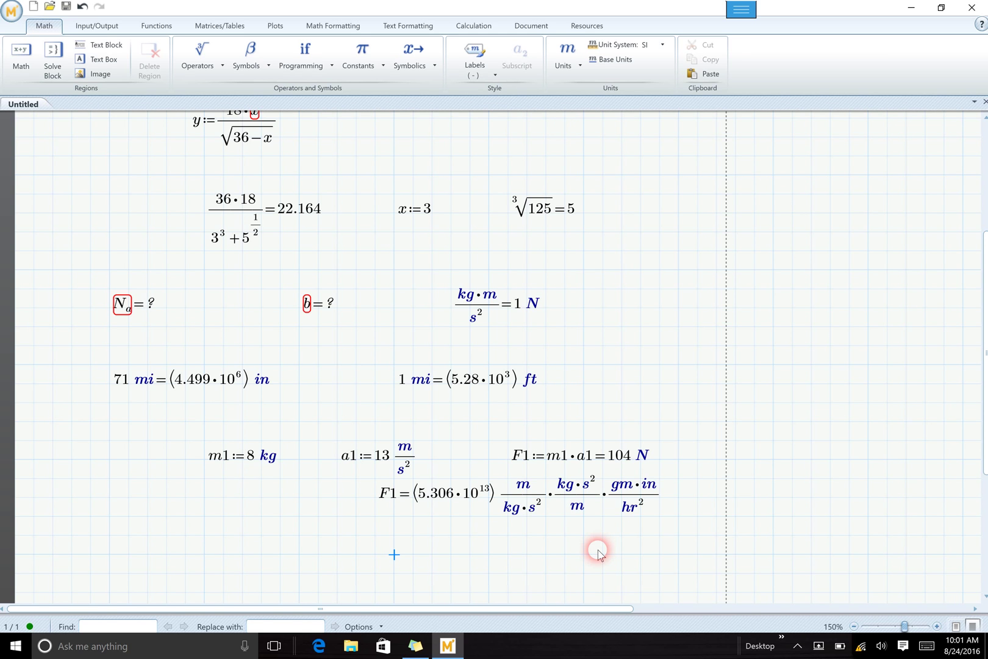
Select the F1 definition and the F1 evaluation together and move both below the m1 definition
left_click_drag(620, 563, 612, 407)
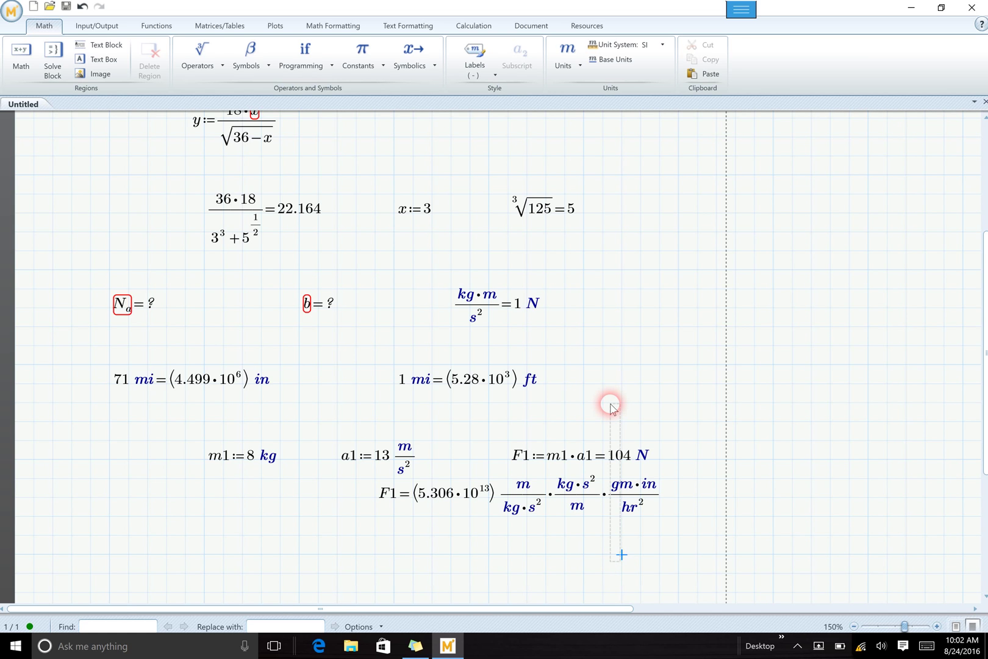
left_click_drag(612, 407, 612, 407)
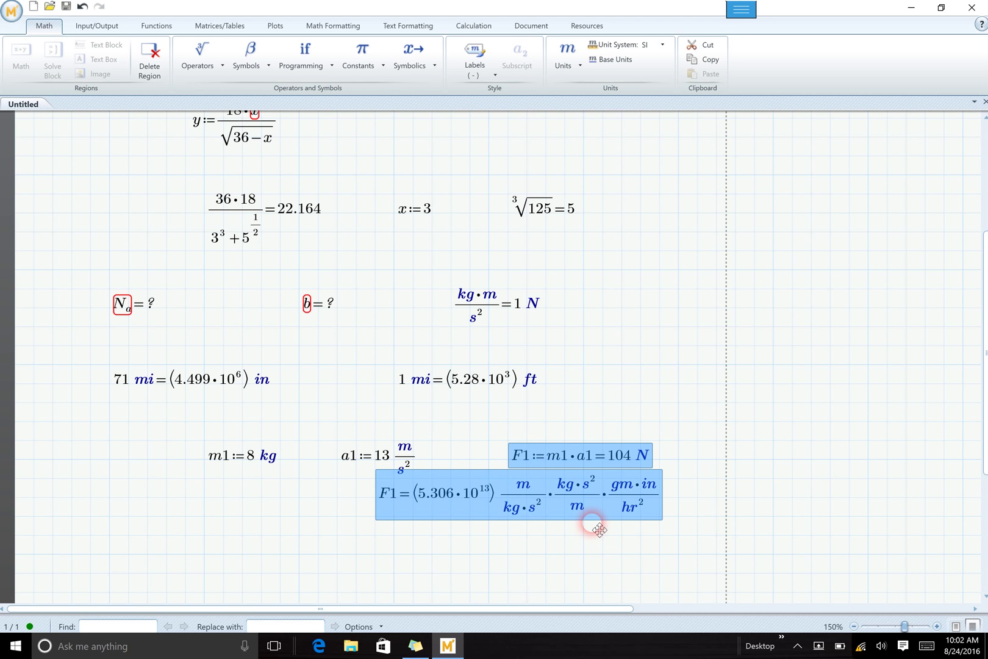
left_click_drag(599, 529, 290, 584)
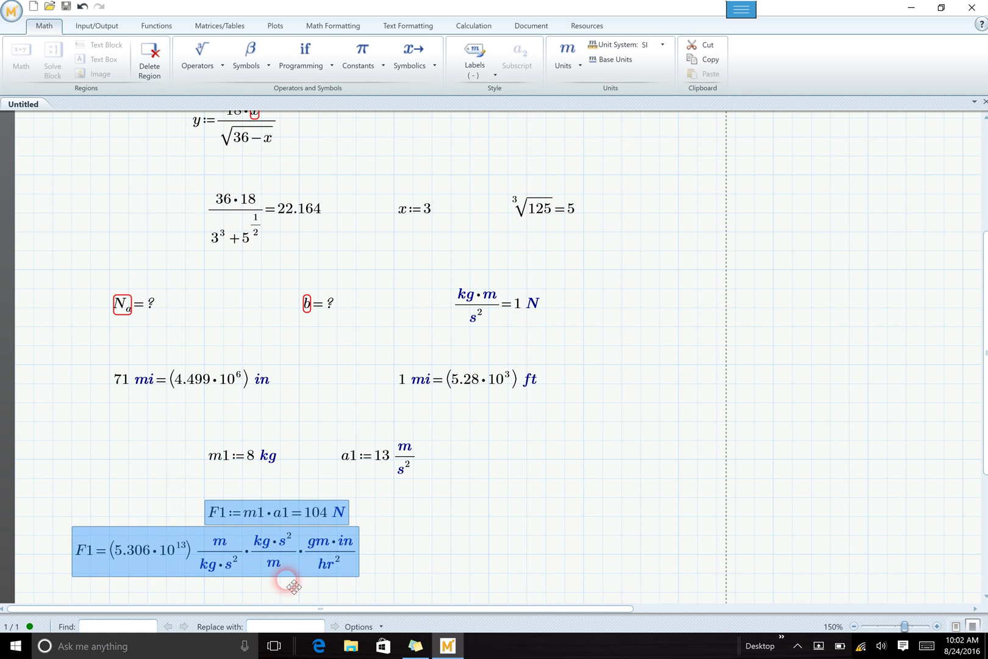
left_click(490, 538)
Move the F1 definition alone to the right, keeping it slightly higher than the F1 evaluation
scroll(492, 545, "down", 1)
scroll(492, 545, "down", 6)
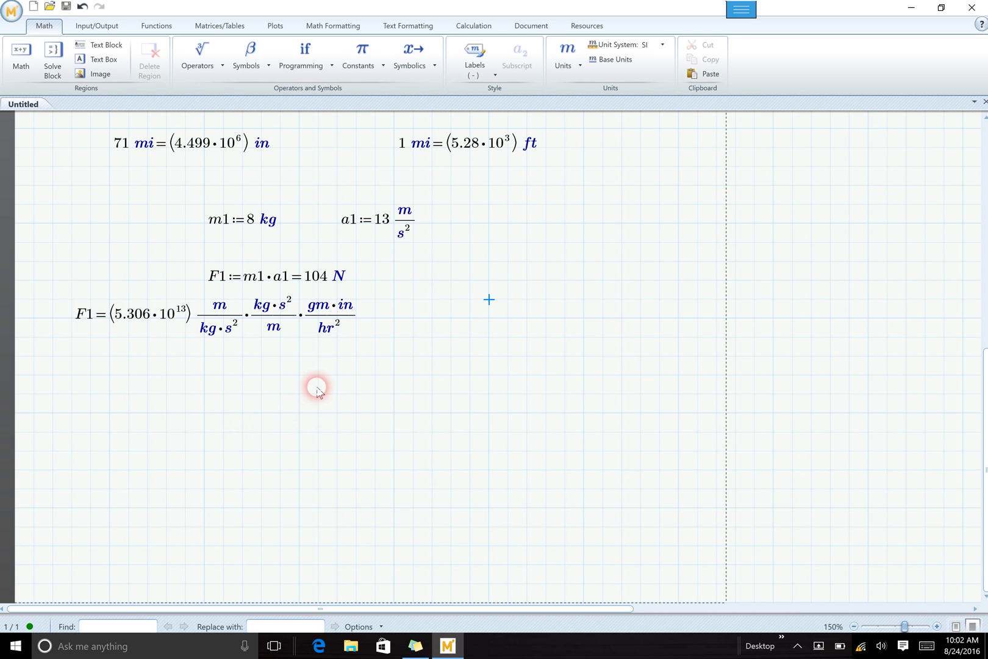
left_click(305, 278)
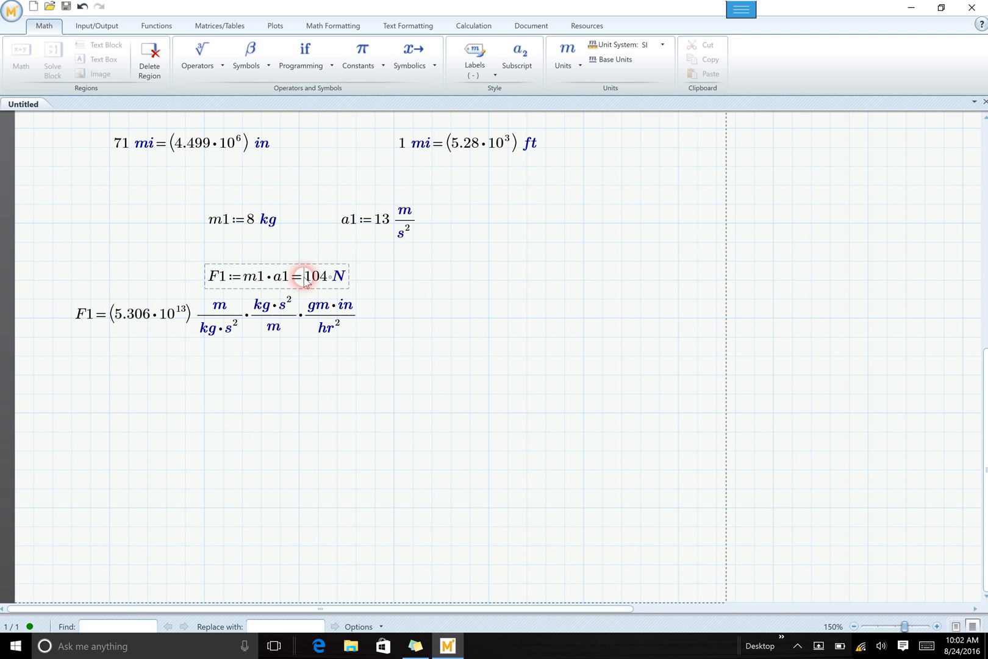
left_click_drag(310, 268, 591, 264)
left_click(584, 317)
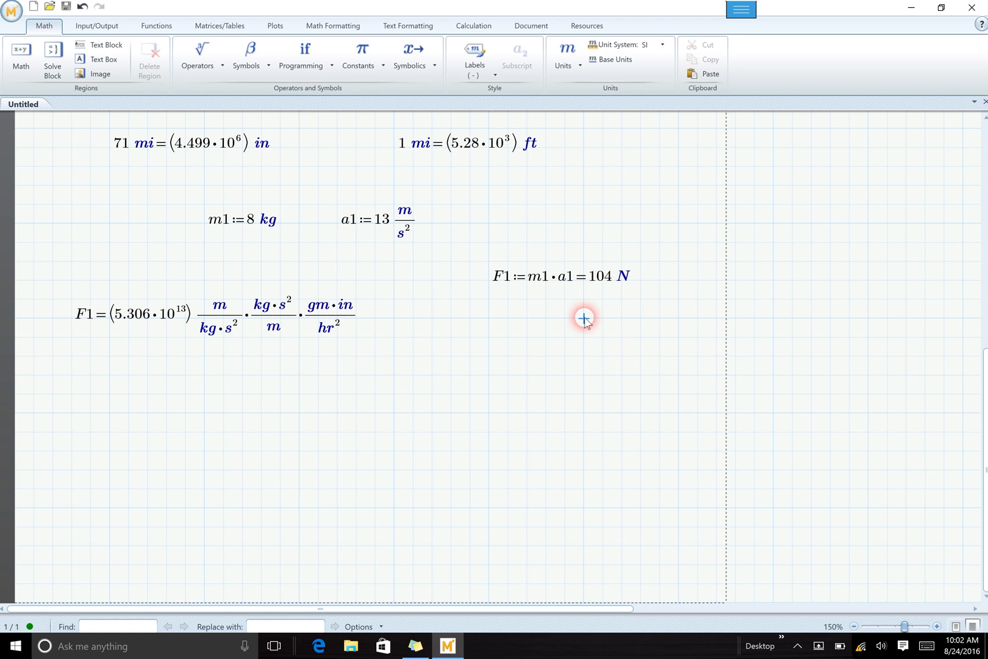
Delete all the custom result units from the F1 evaluation so it uses the default unit
left_click(353, 312)
key("BackSpace")
key("BackSpace")
key("BackSpace")
key("BackSpace")
key("BackSpace")
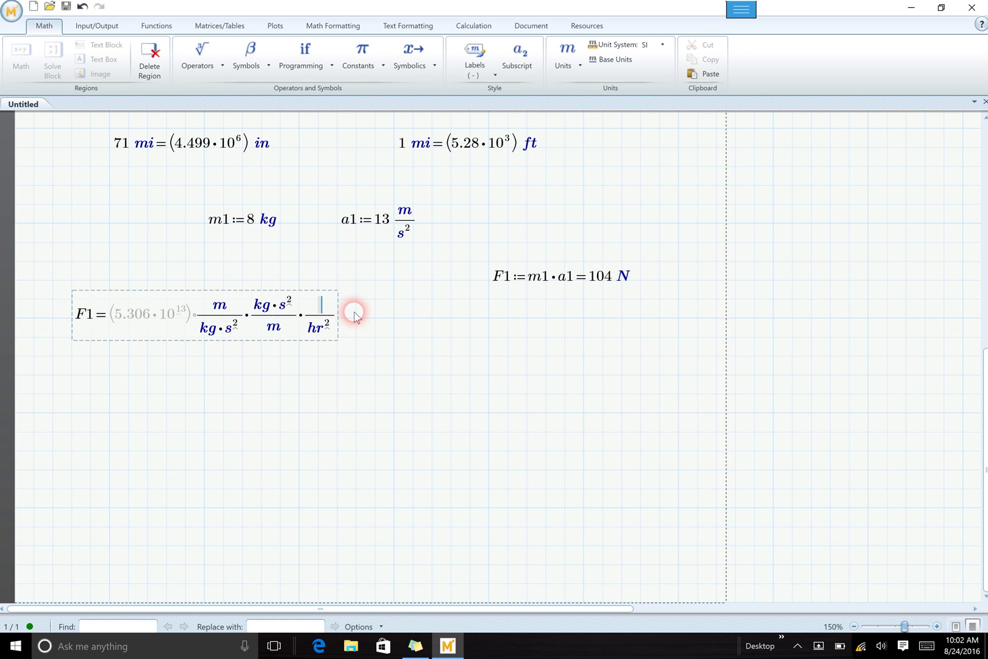
left_click_drag(223, 310, 368, 342)
key("Delete")
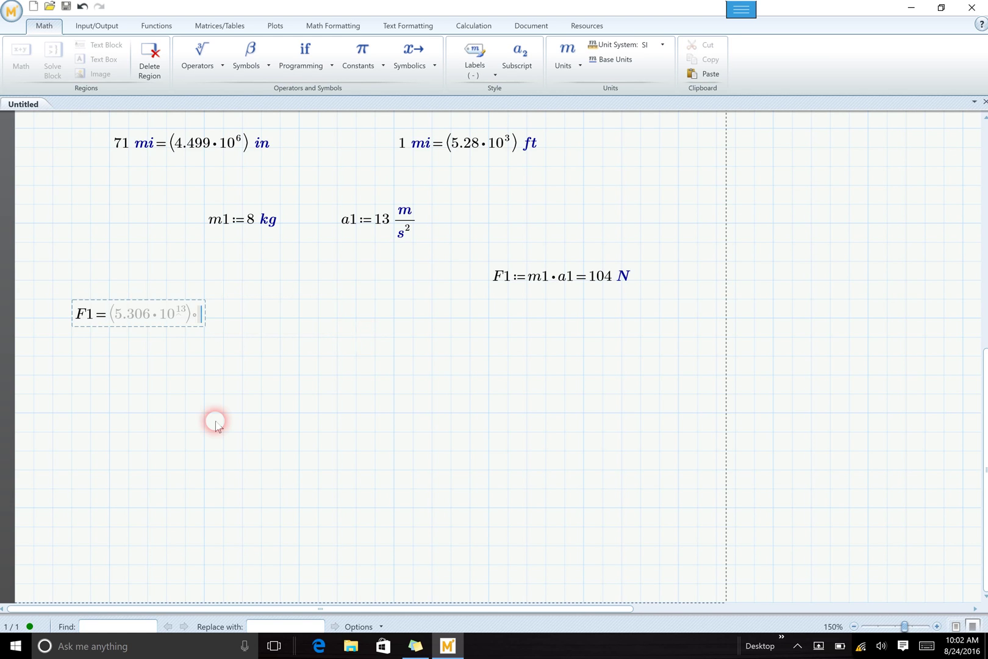
left_click(214, 420)
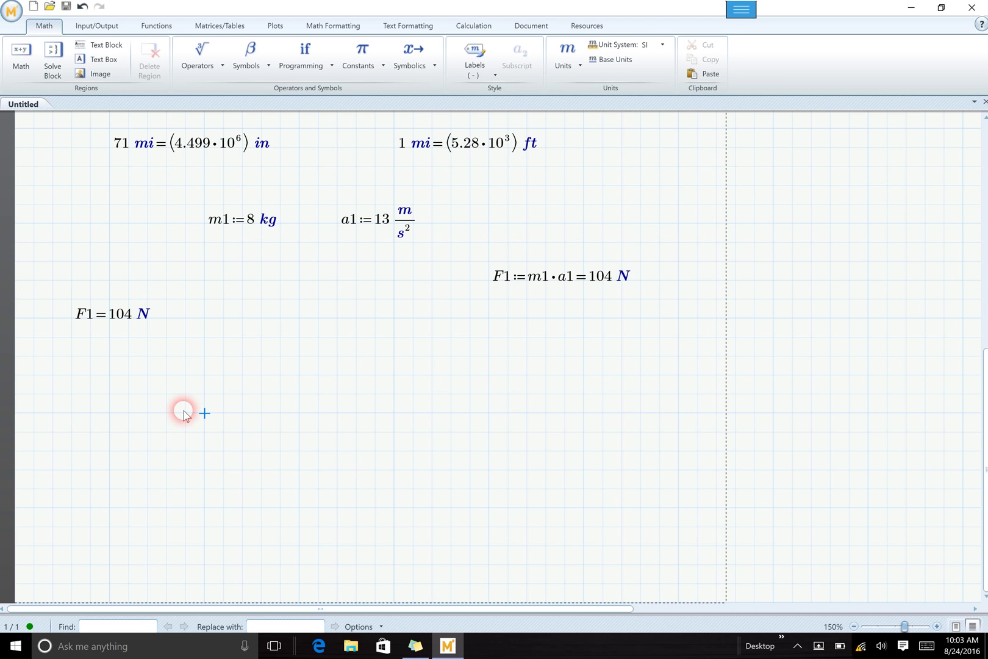
Move the F1 evaluation up to the same row as the F1 definition, to its left
left_click(126, 316)
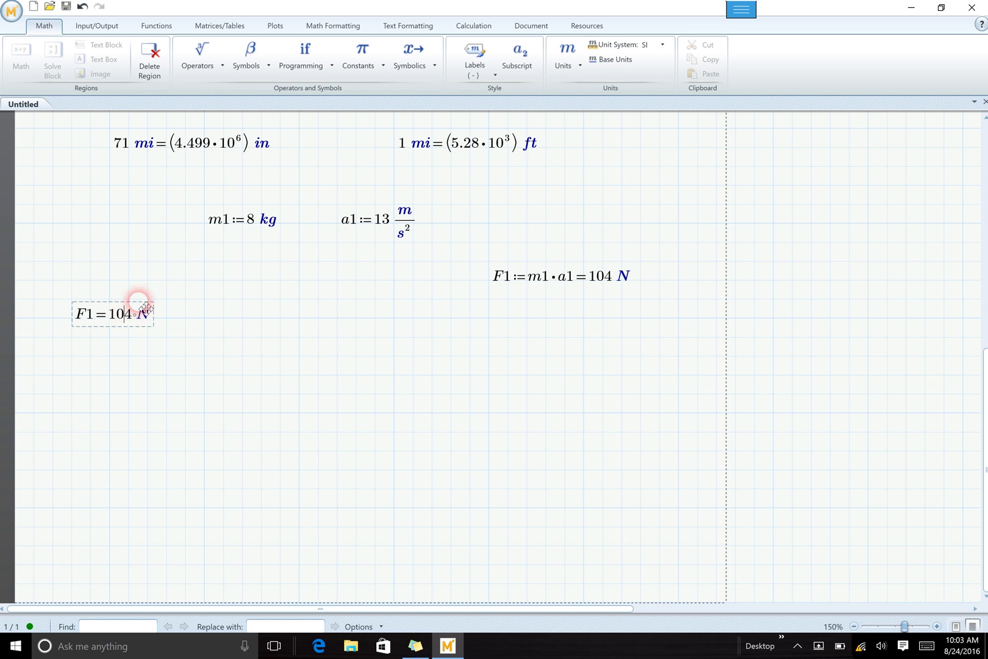
left_click_drag(139, 300, 147, 261)
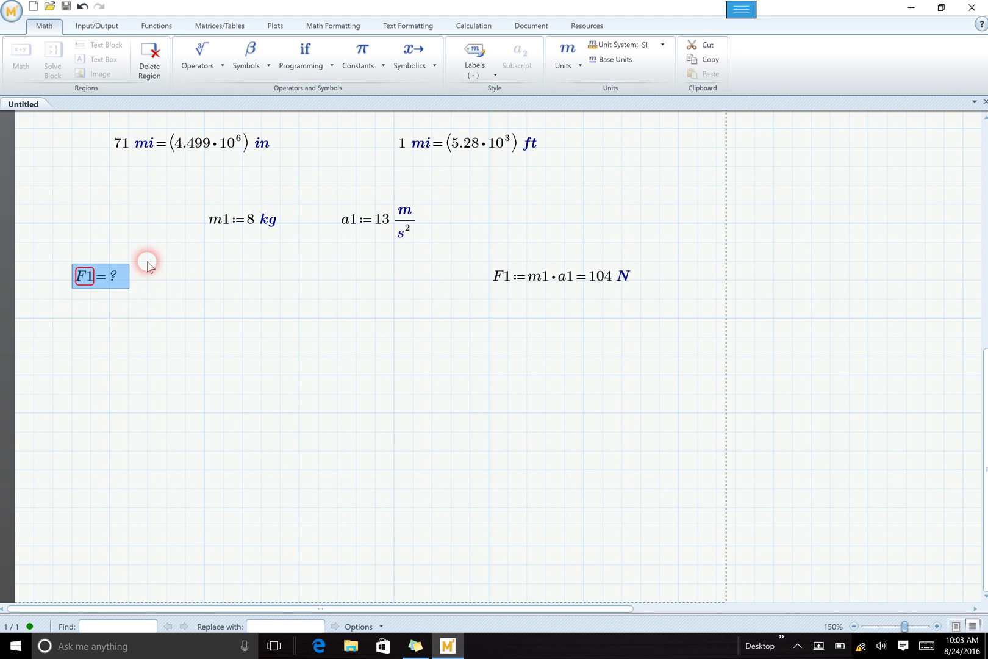
left_click(158, 340)
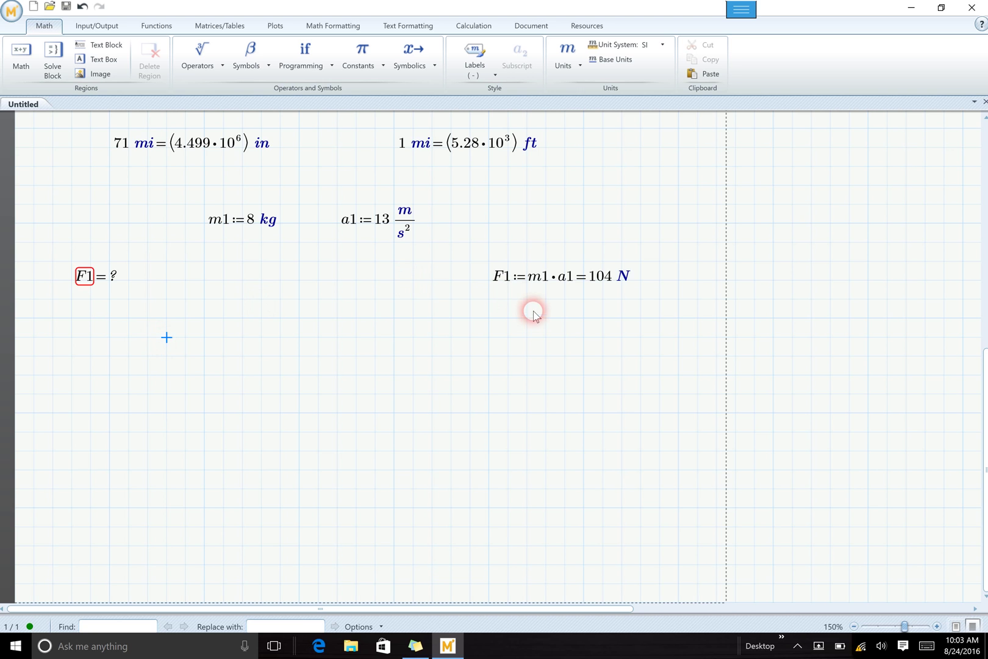
Move the F1 definition to directly above the F1 evaluation, aligned at its left edge
left_click(538, 280)
left_click(531, 263)
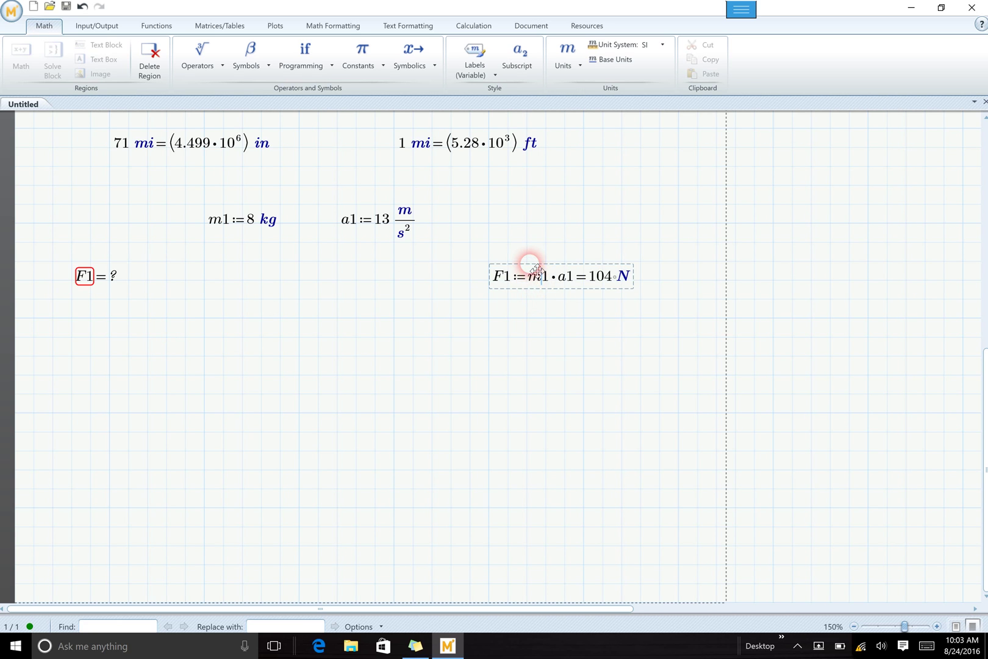
left_click_drag(534, 267, 108, 244)
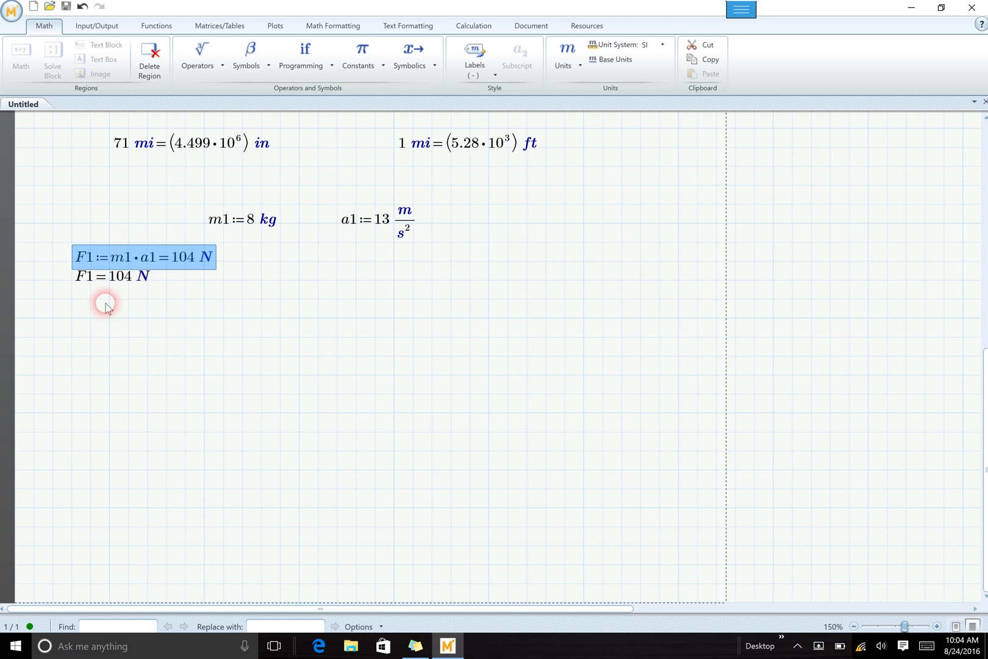
Move the F1 evaluation down to leave a gap below the F1 definition
left_click(109, 297)
left_click_drag(108, 297, 123, 339)
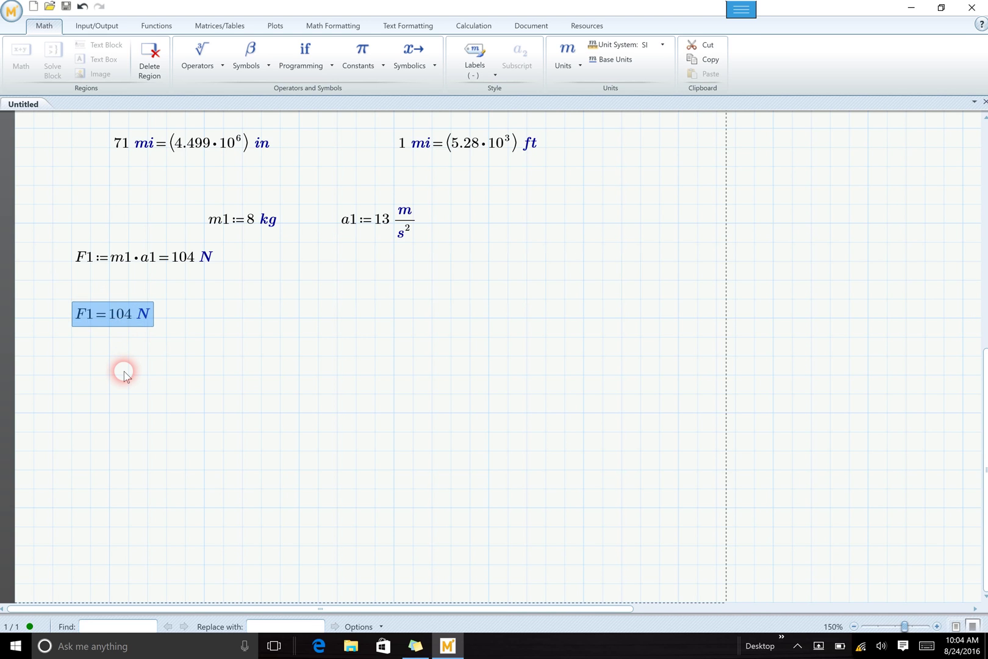
left_click(124, 373)
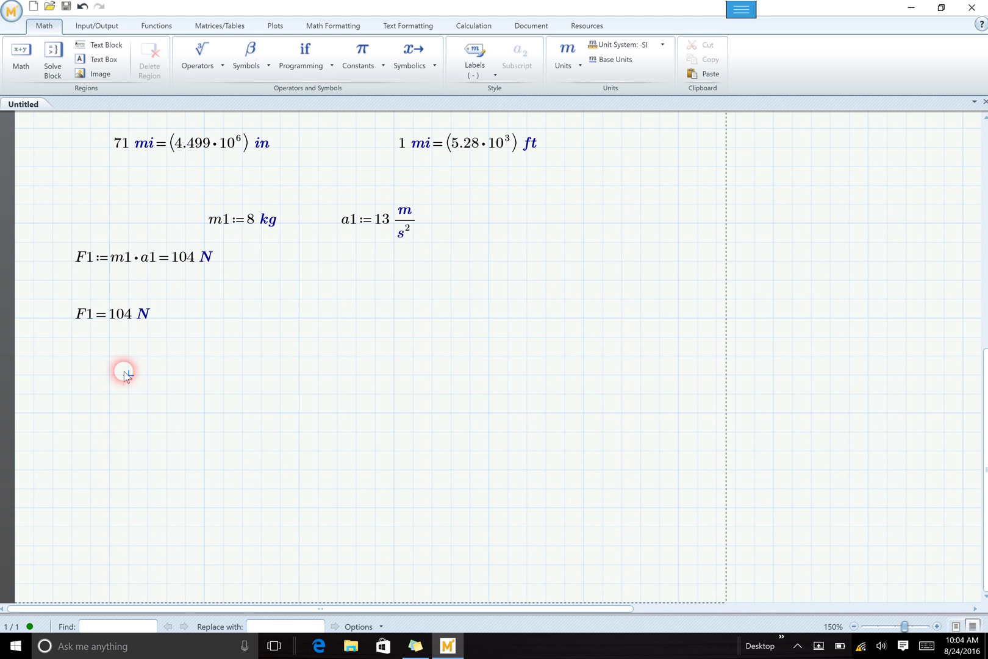